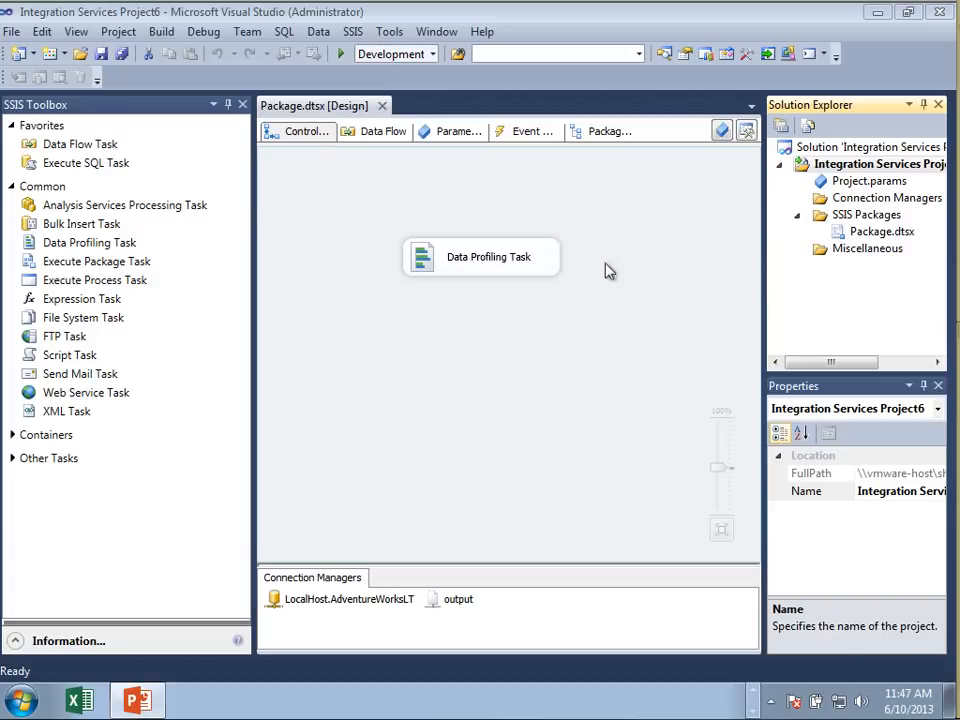
Open the Data Profiling Task editor to review its general settings and profile requests, then close it without changes
right_click(540, 263)
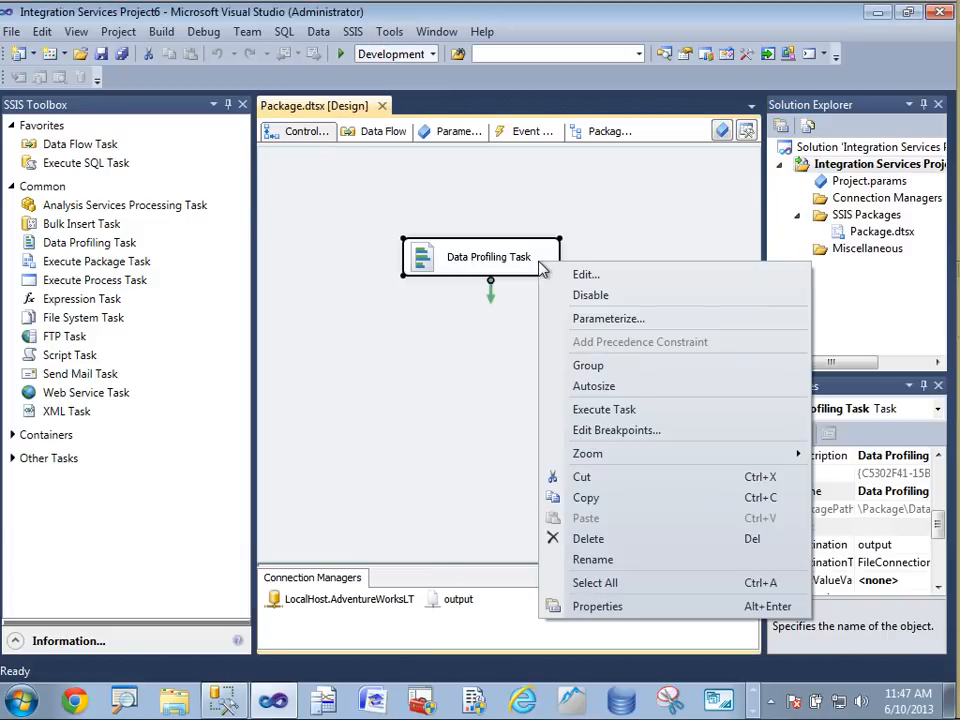
click(643, 275)
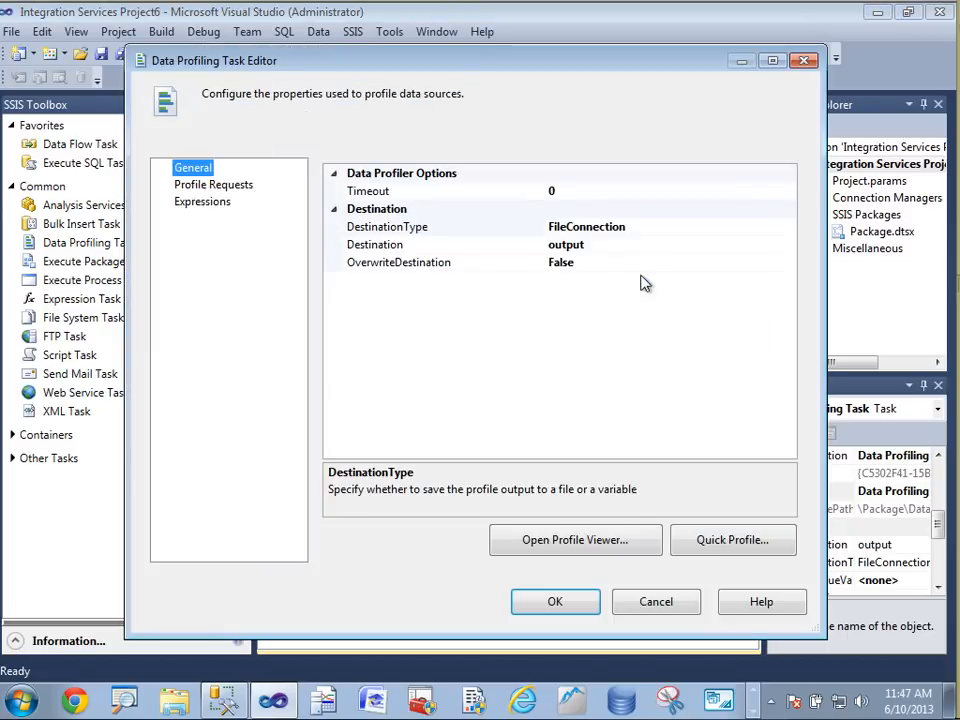
click(230, 190)
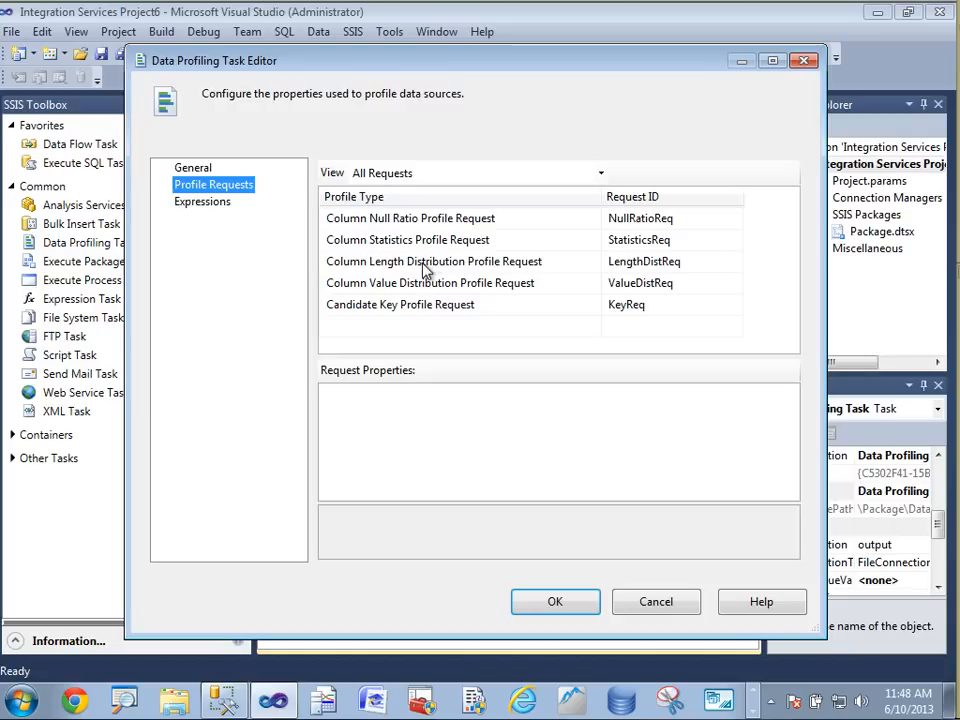
click(646, 606)
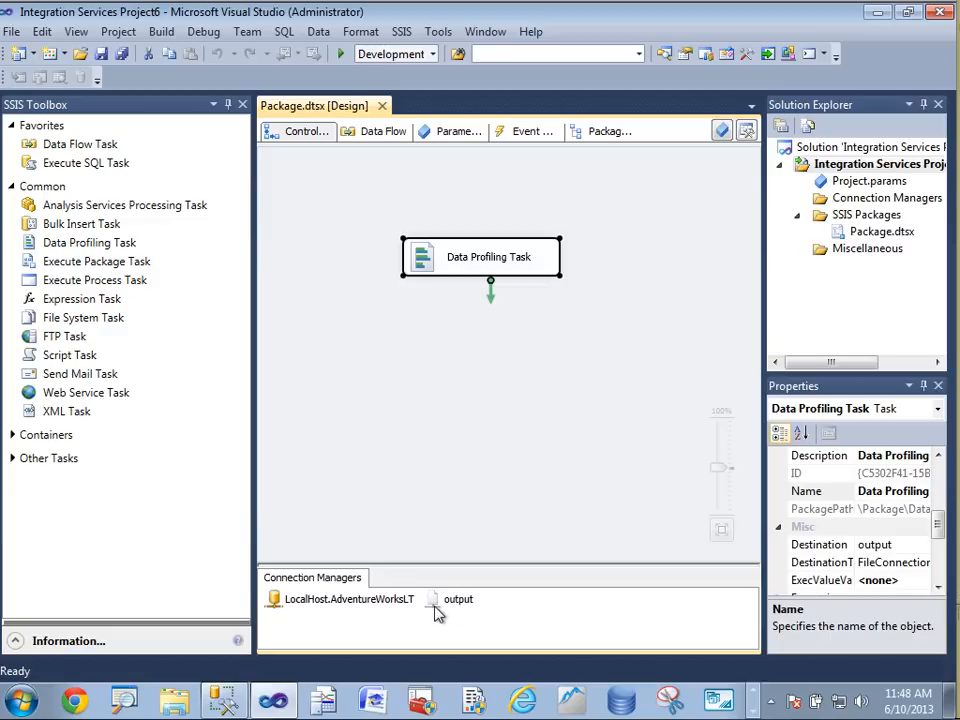
Parameterize the task's Destination property with a new project-scoped parameter described as destination
right_click(545, 265)
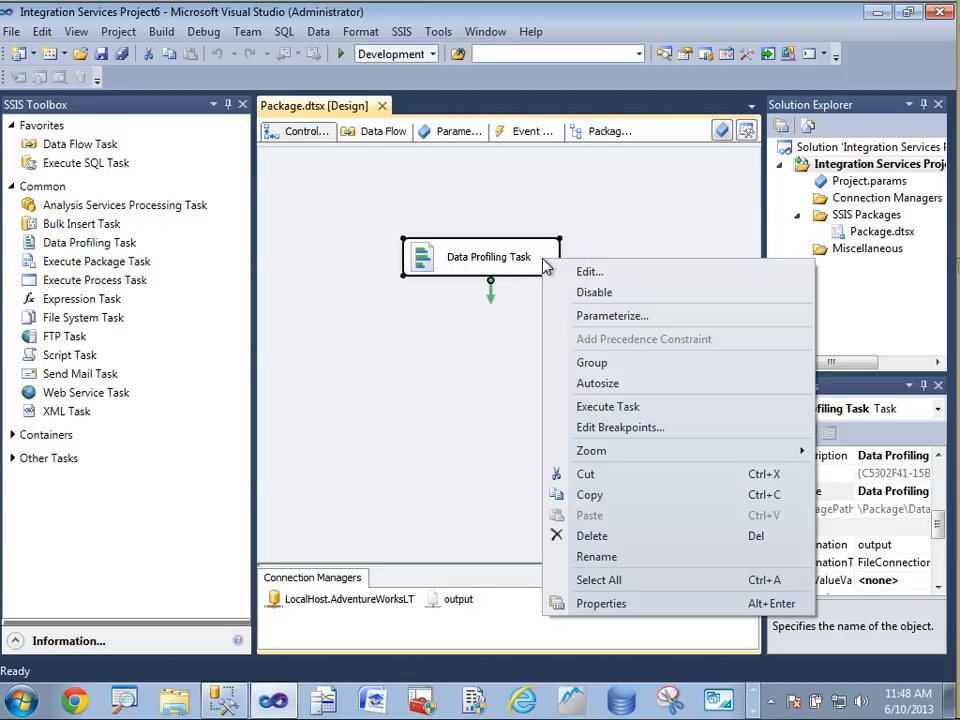
click(598, 317)
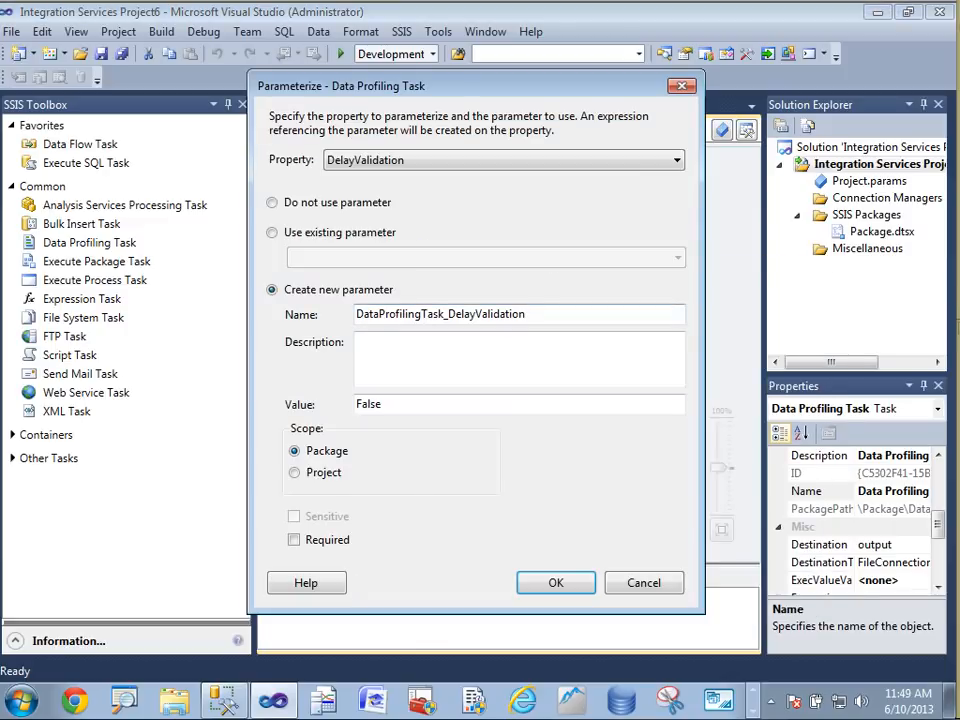
click(604, 163)
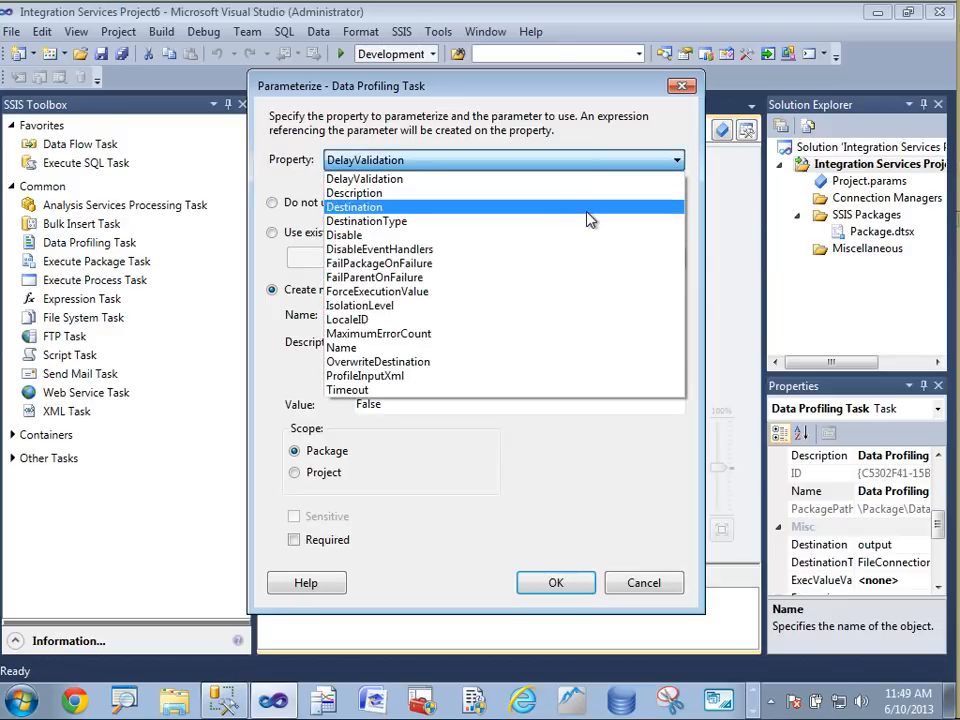
click(590, 207)
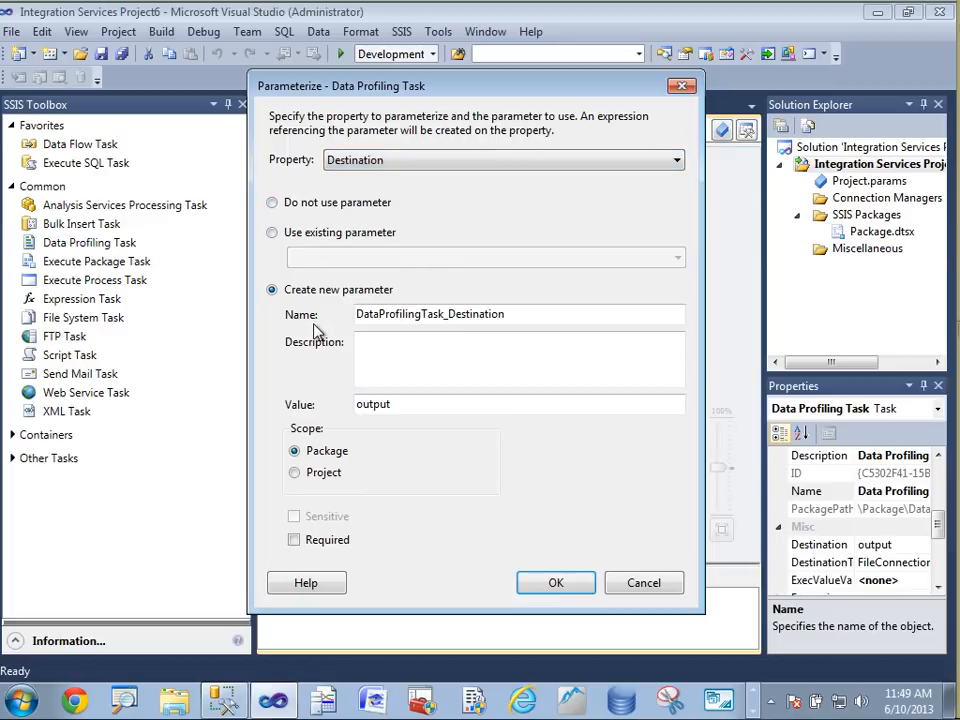
click(365, 345)
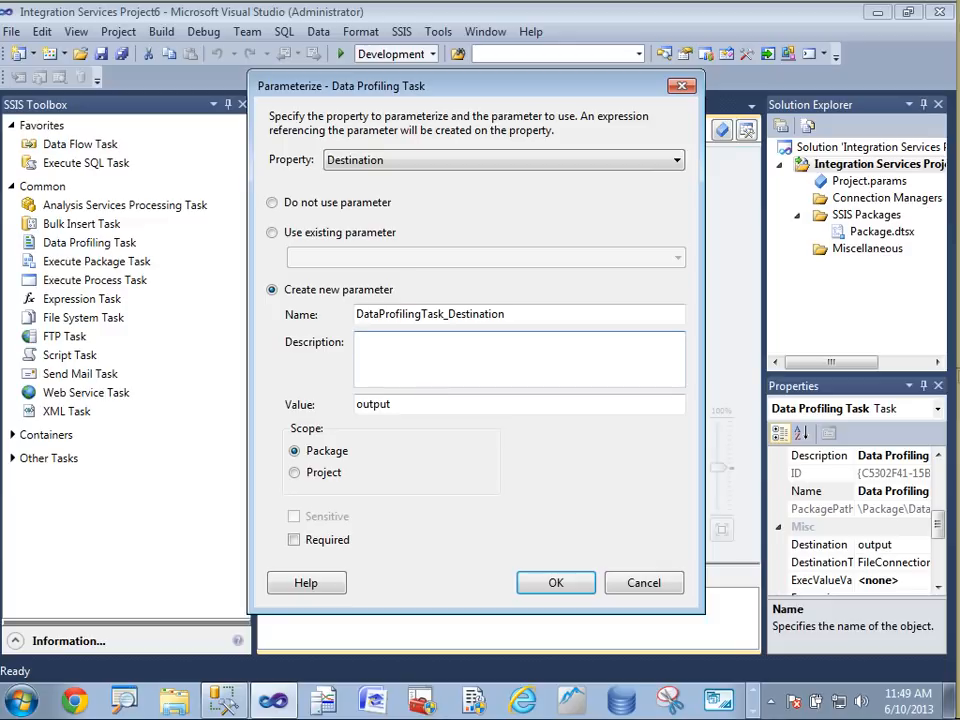
text(destination)
click(295, 473)
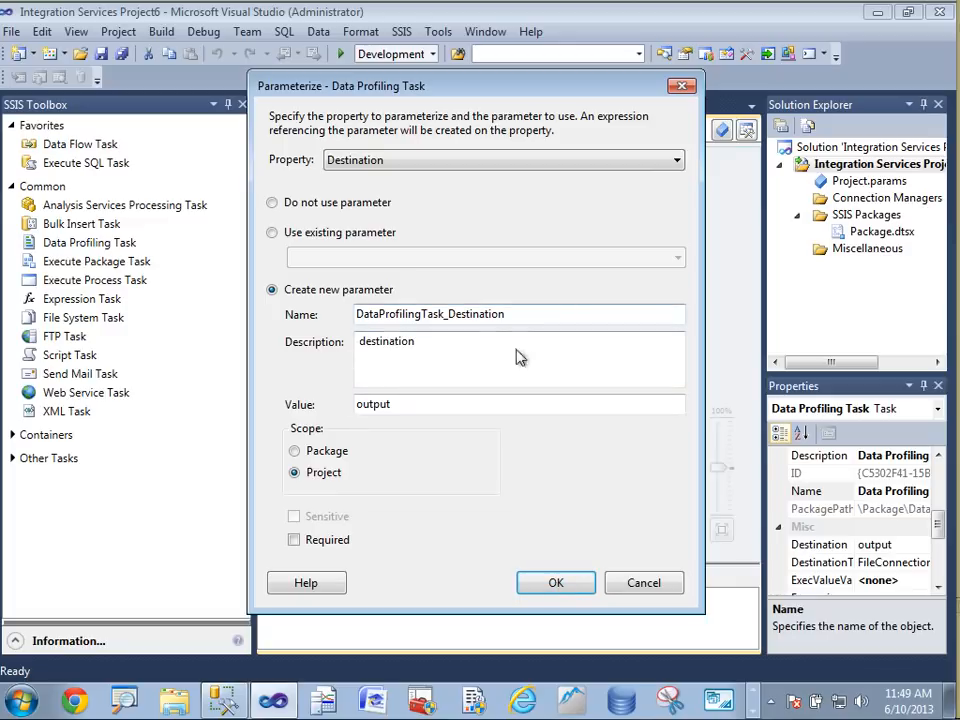
click(555, 584)
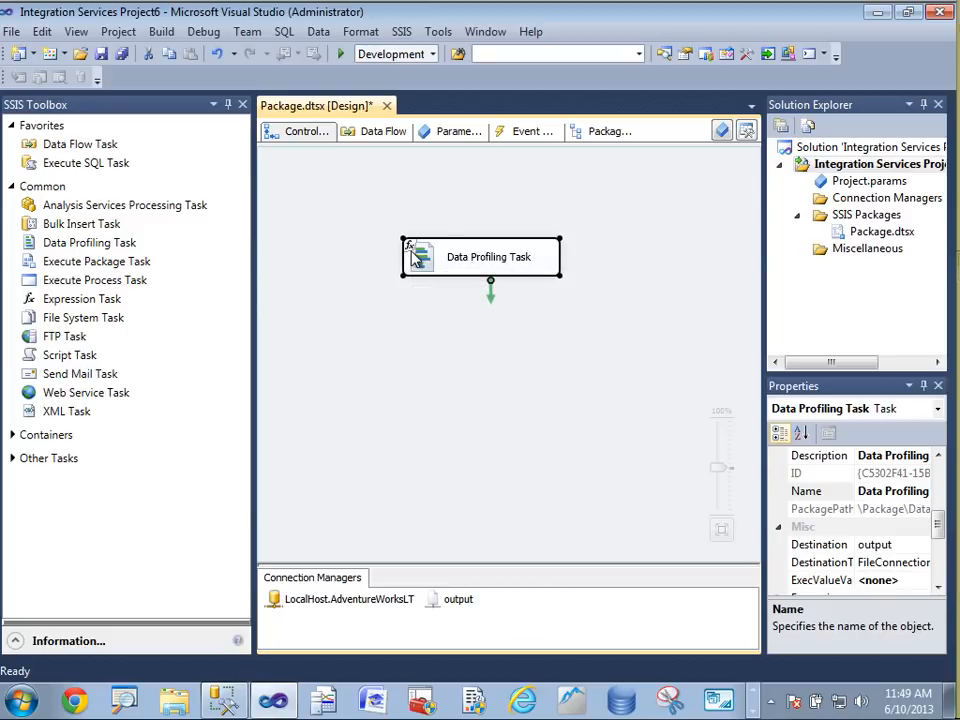
click(401, 33)
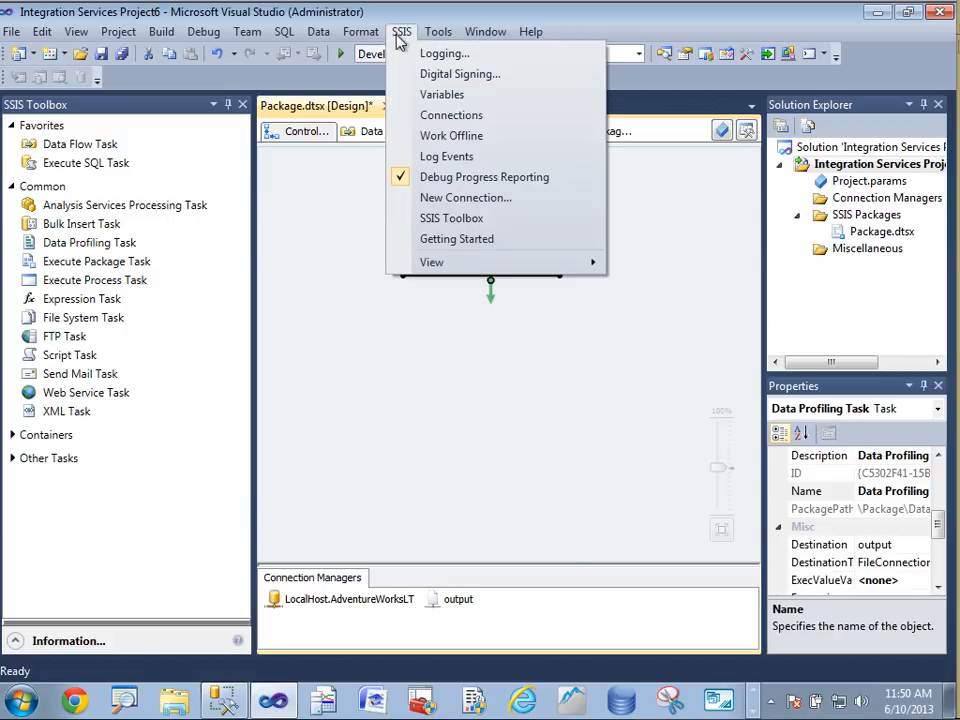
click(430, 94)
click(402, 104)
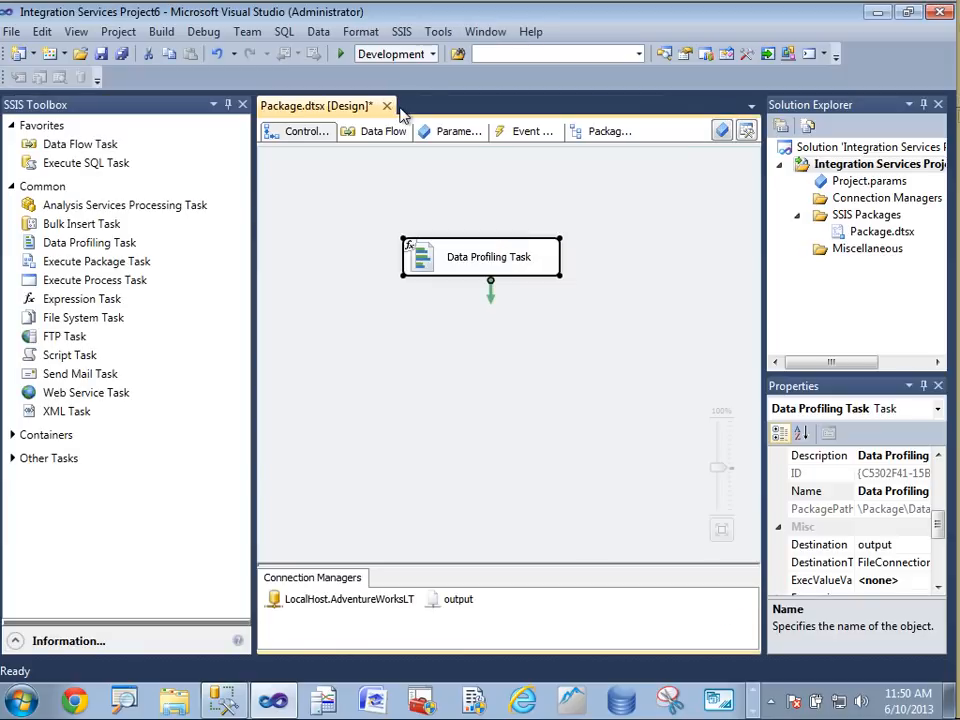
Parameterize the task's MaximumErrorCount property with a new package-scoped parameter
right_click(530, 258)
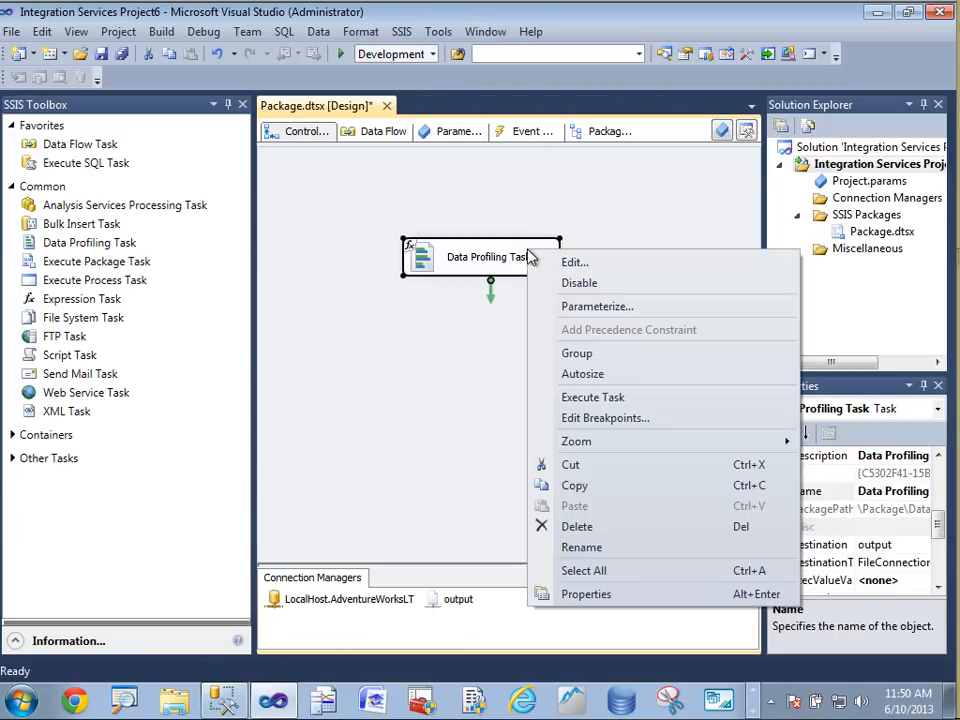
click(588, 307)
click(636, 161)
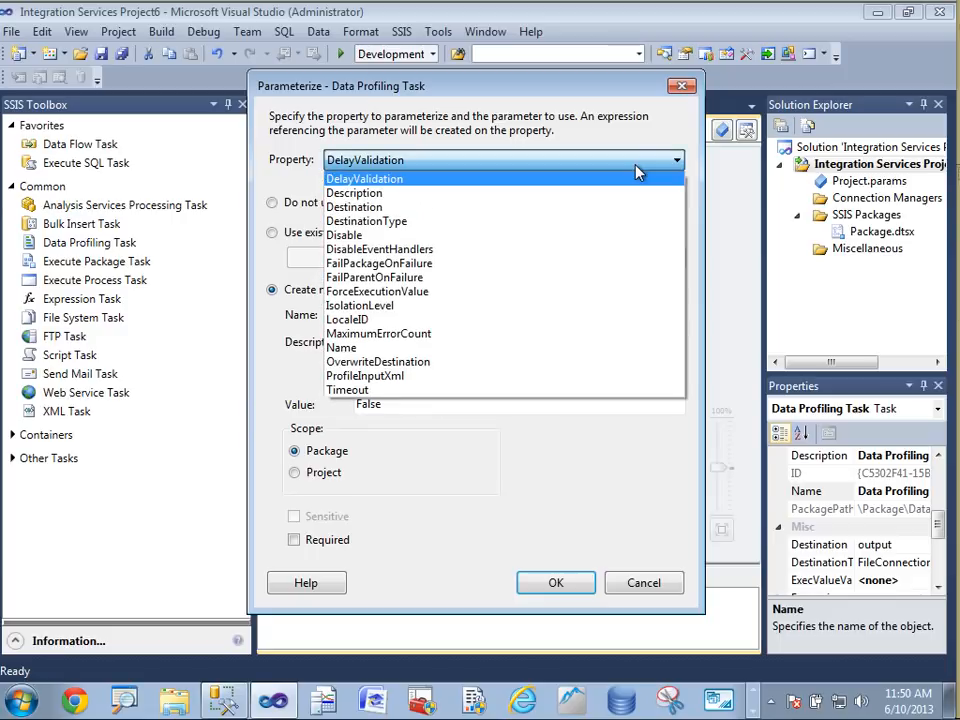
click(594, 347)
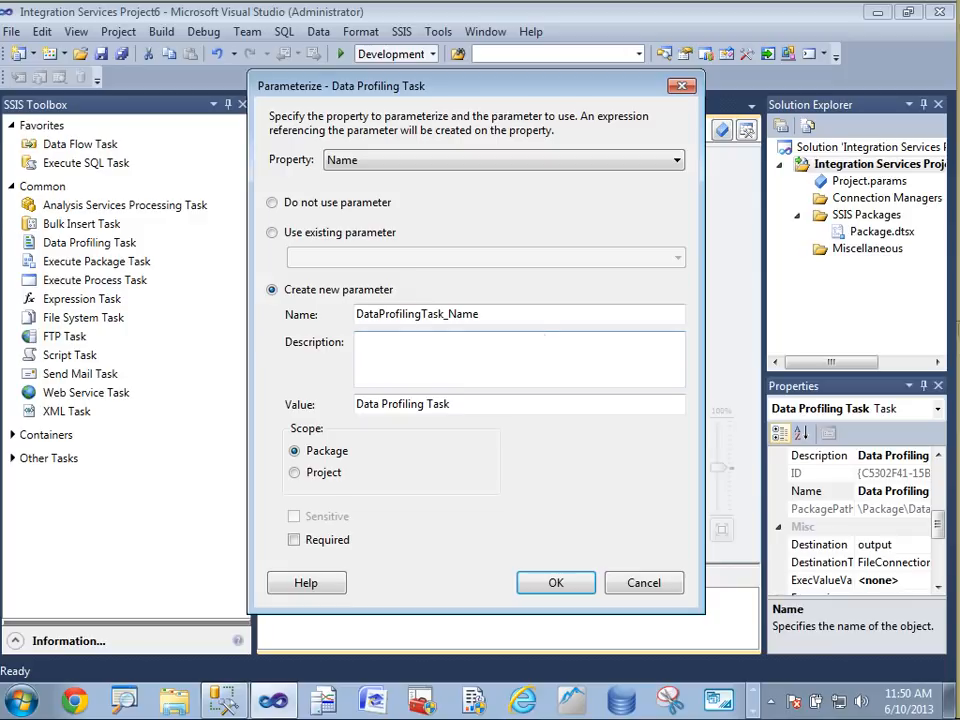
scroll(560, 333, up, 1)
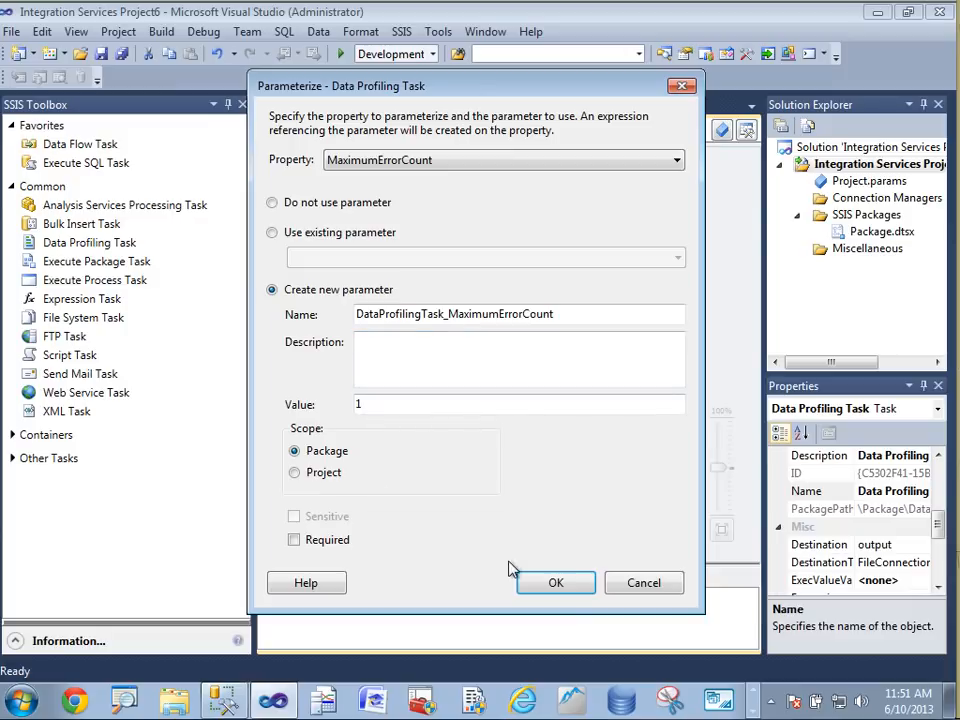
click(551, 584)
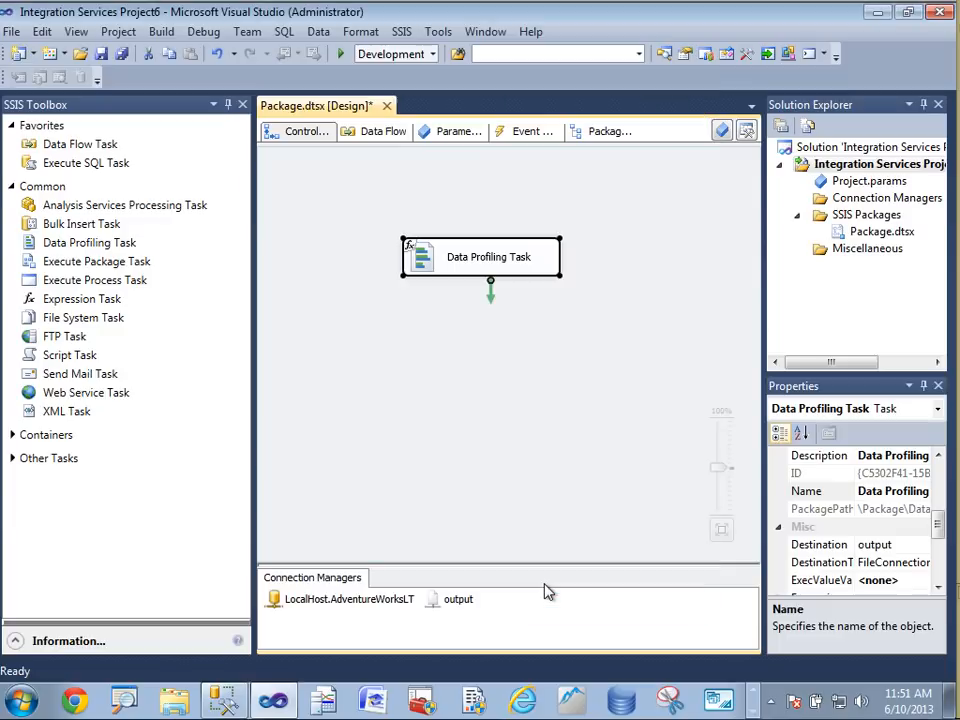
Build the Integration Services project and start its Deploy wizard past the introduction page
right_click(855, 171)
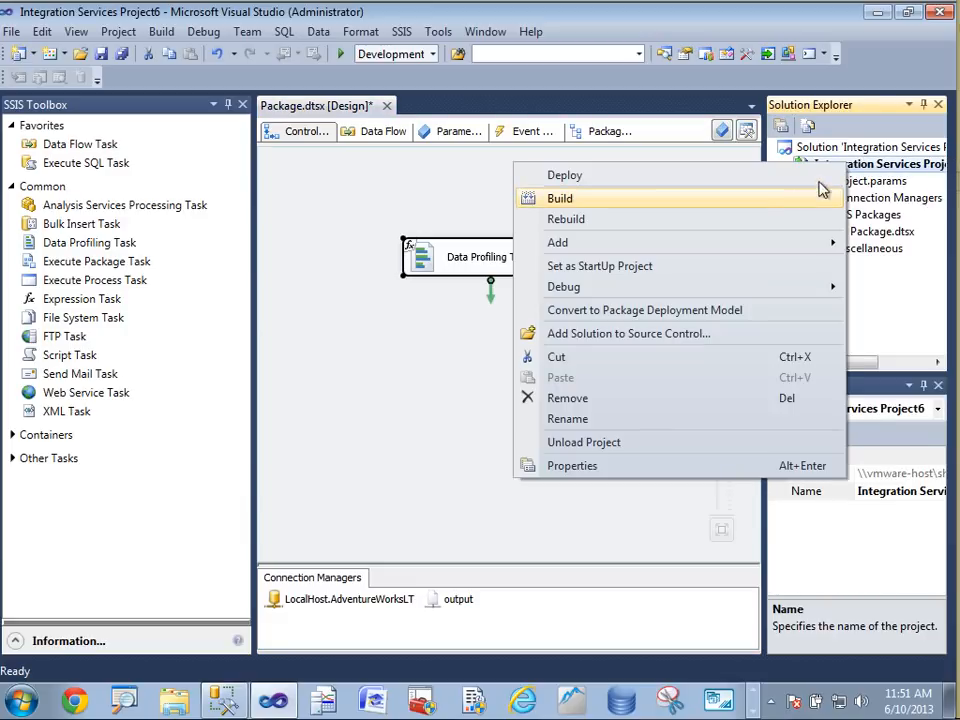
click(783, 209)
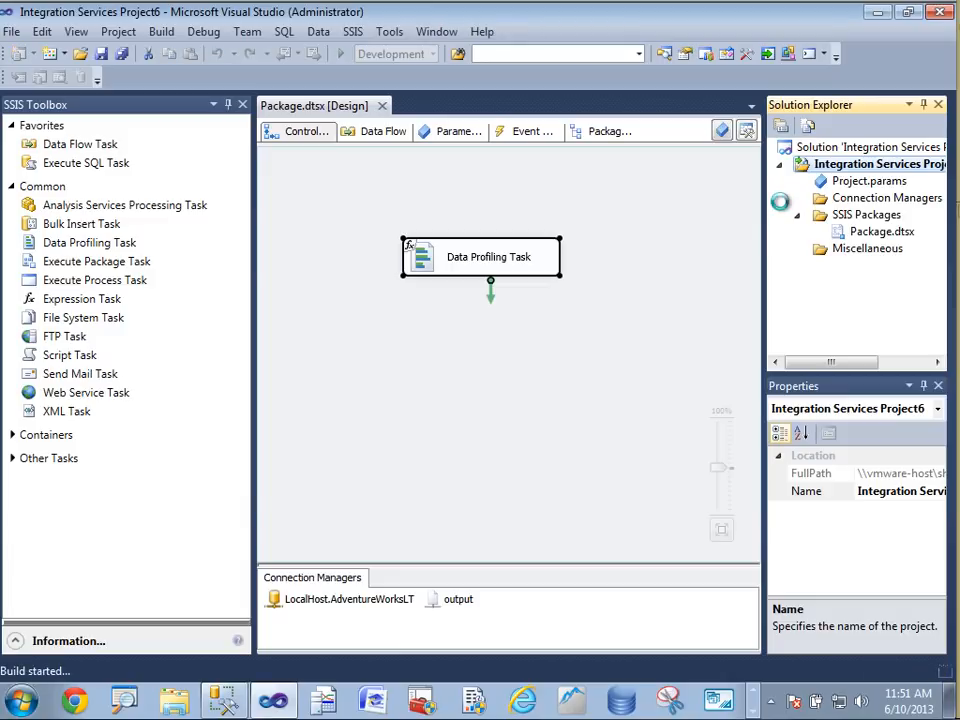
right_click(855, 170)
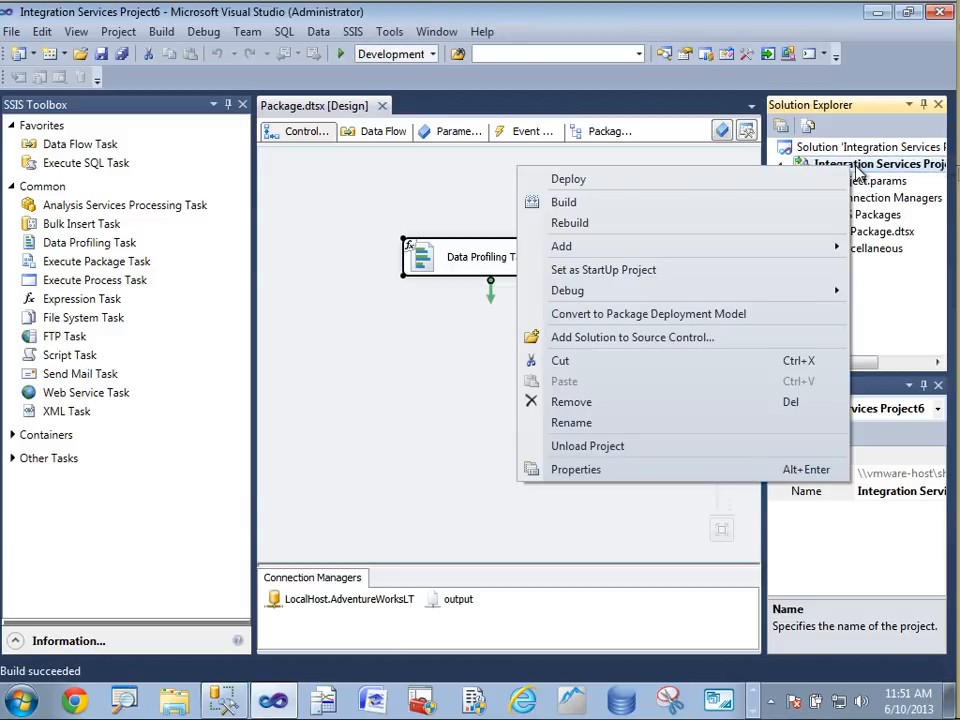
click(803, 182)
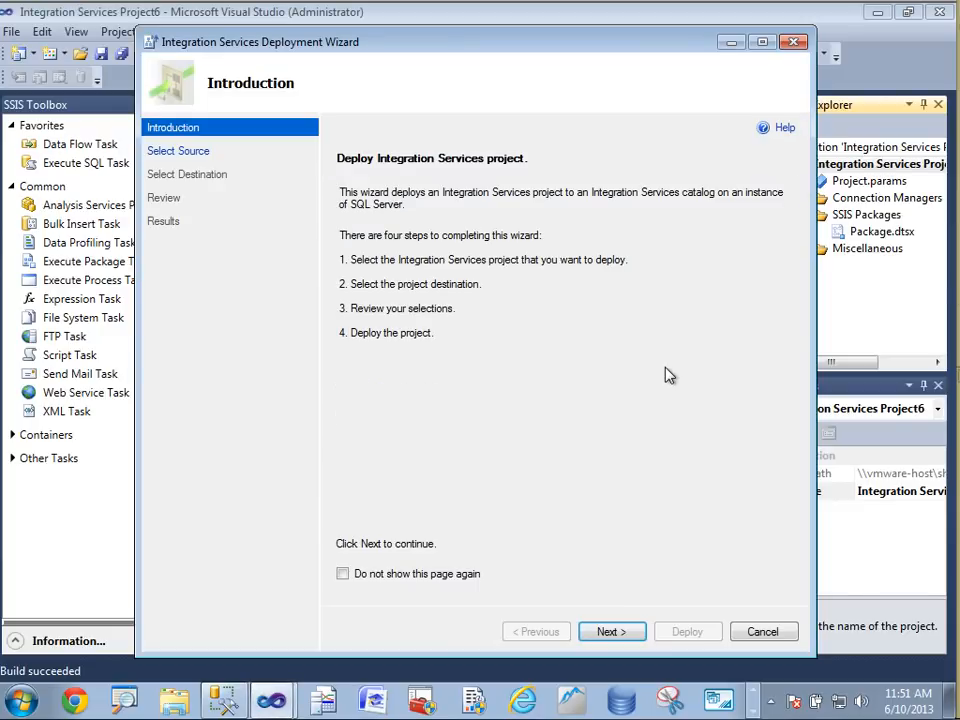
click(603, 632)
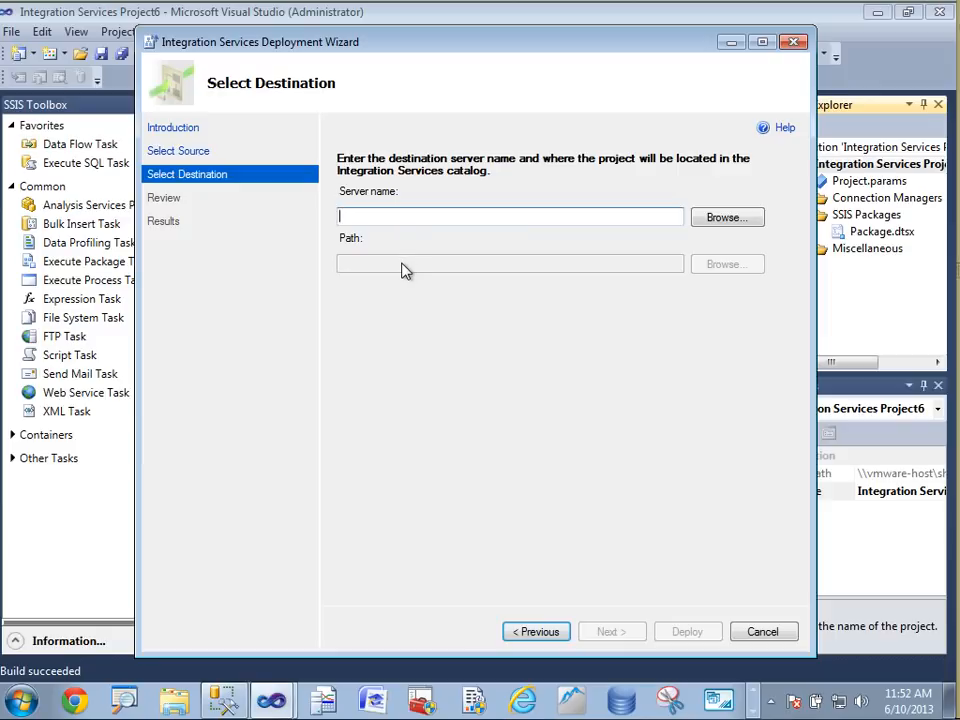
Select the named local instance WIN-79744E0SRQ7\LYNNSSAS as destination server and try to browse for a catalog path
click(716, 226)
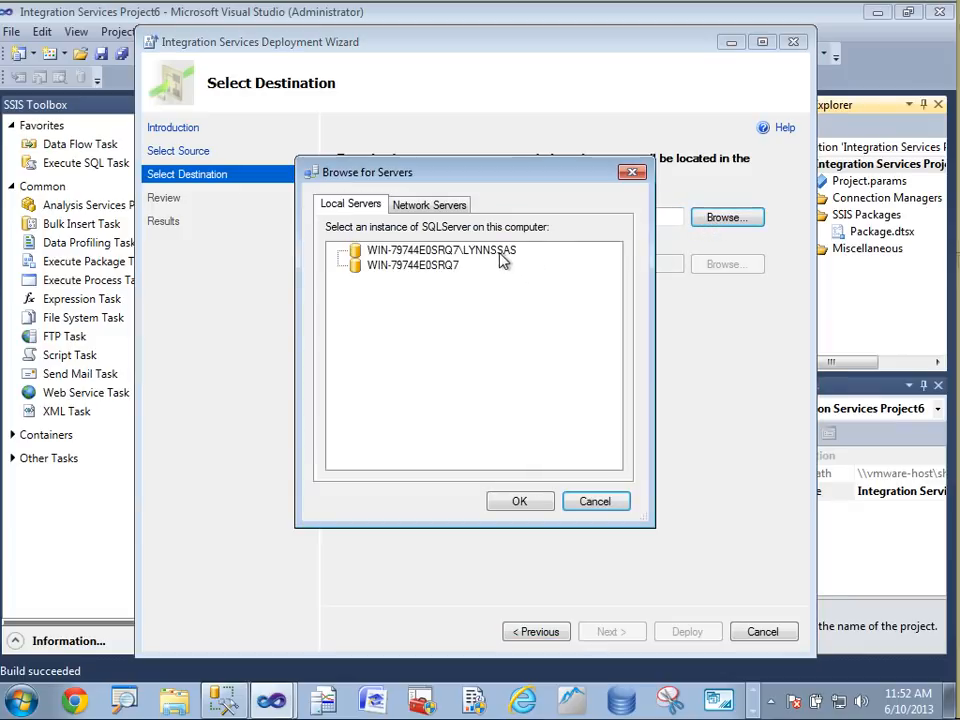
click(506, 252)
click(532, 504)
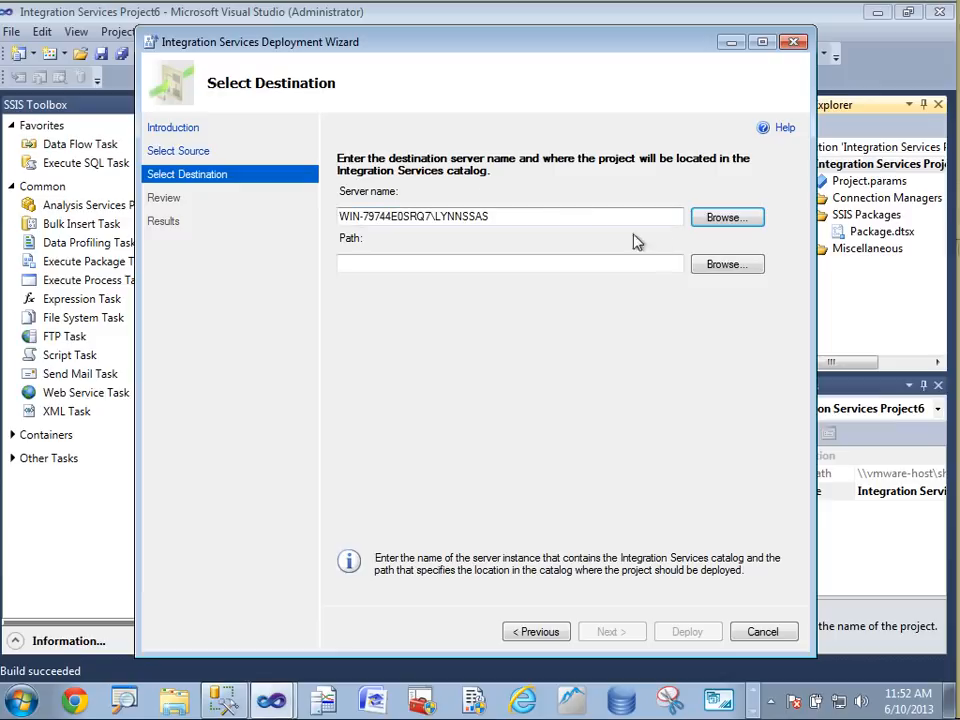
click(730, 268)
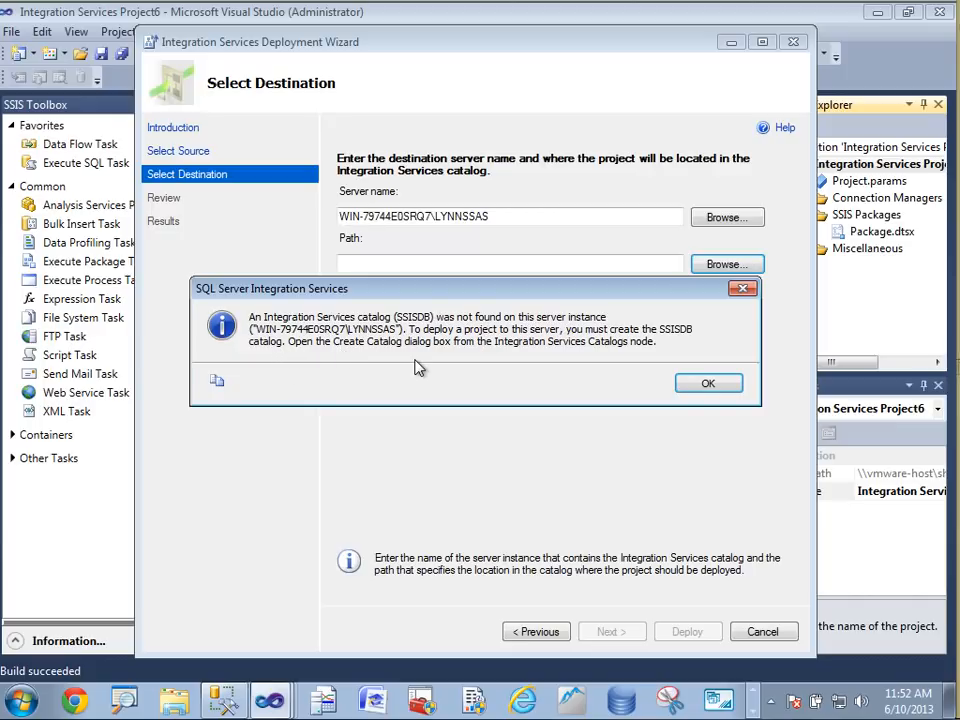
click(707, 385)
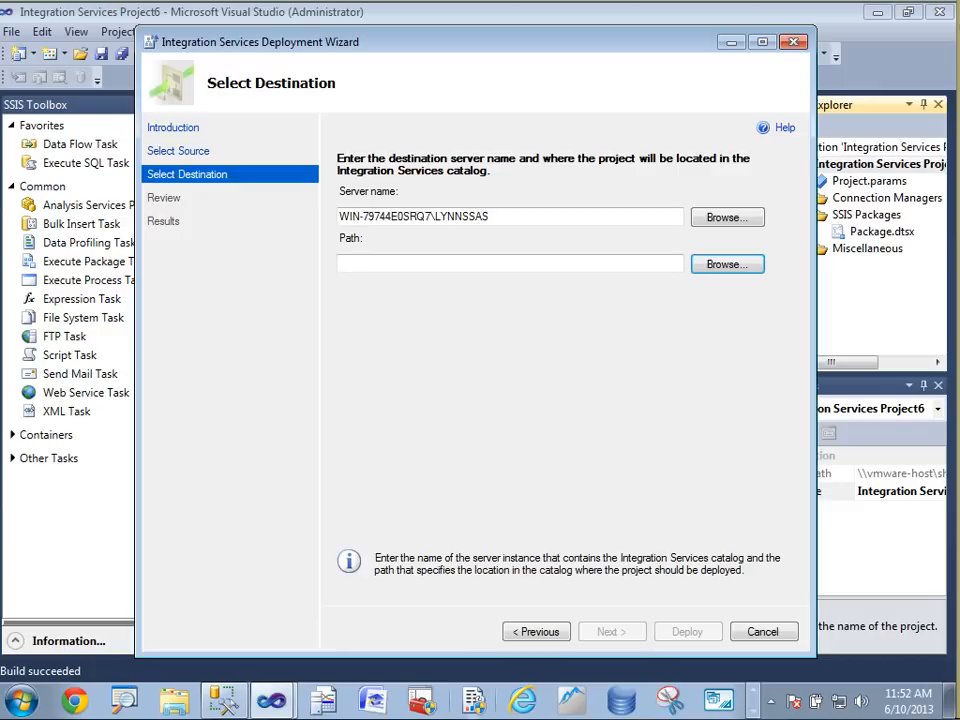
Switch to SQL Server Management Studio and open Create Catalog on the instance's Integration Services Catalogs node
click(222, 702)
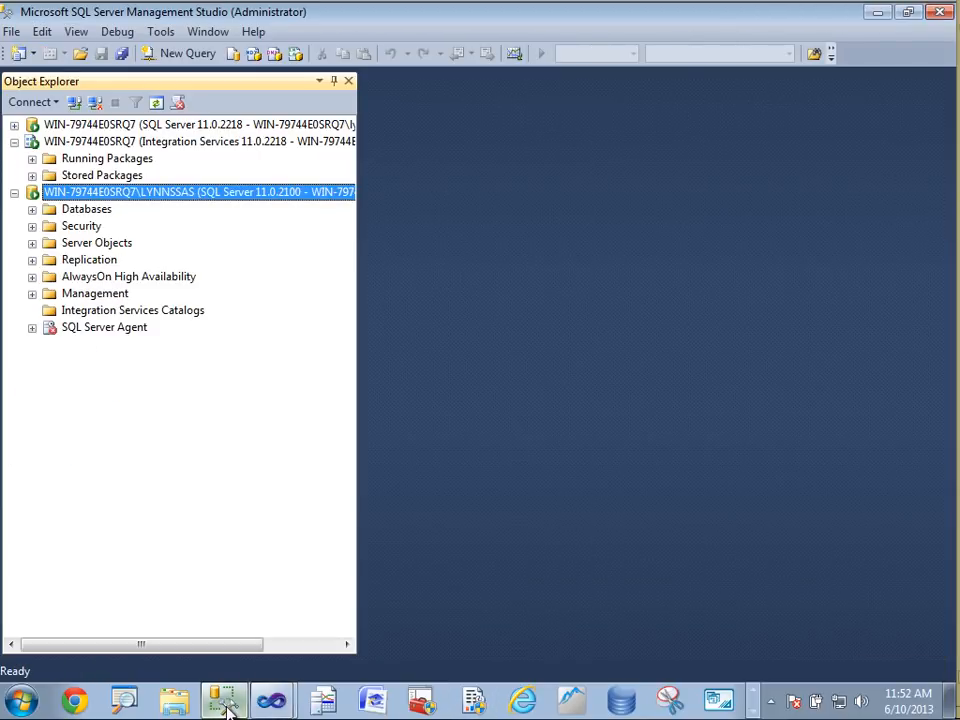
right_click(138, 318)
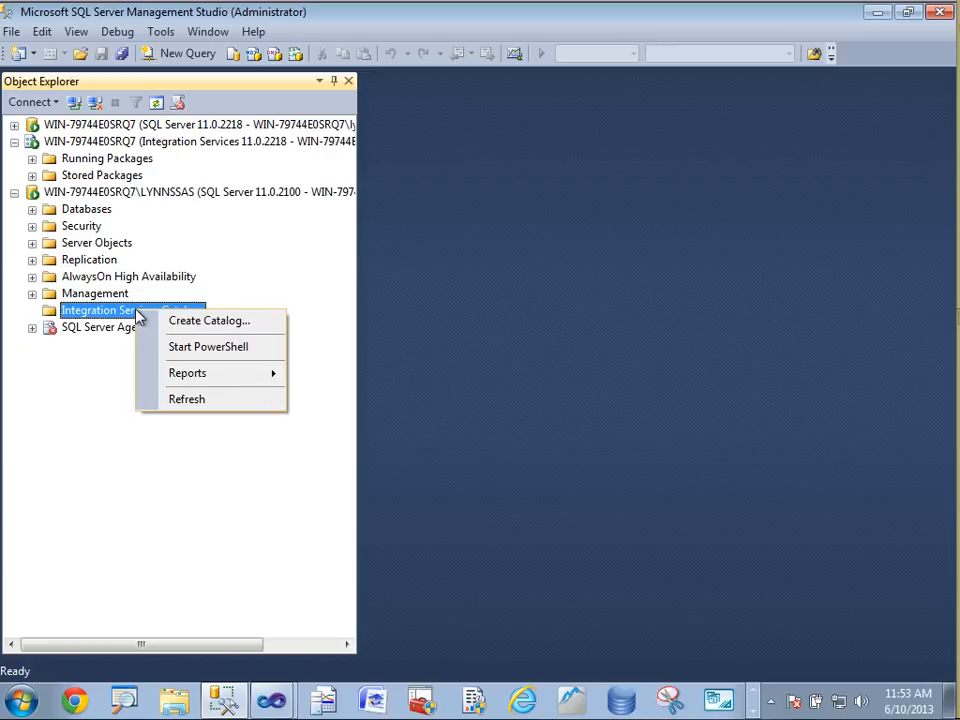
click(224, 329)
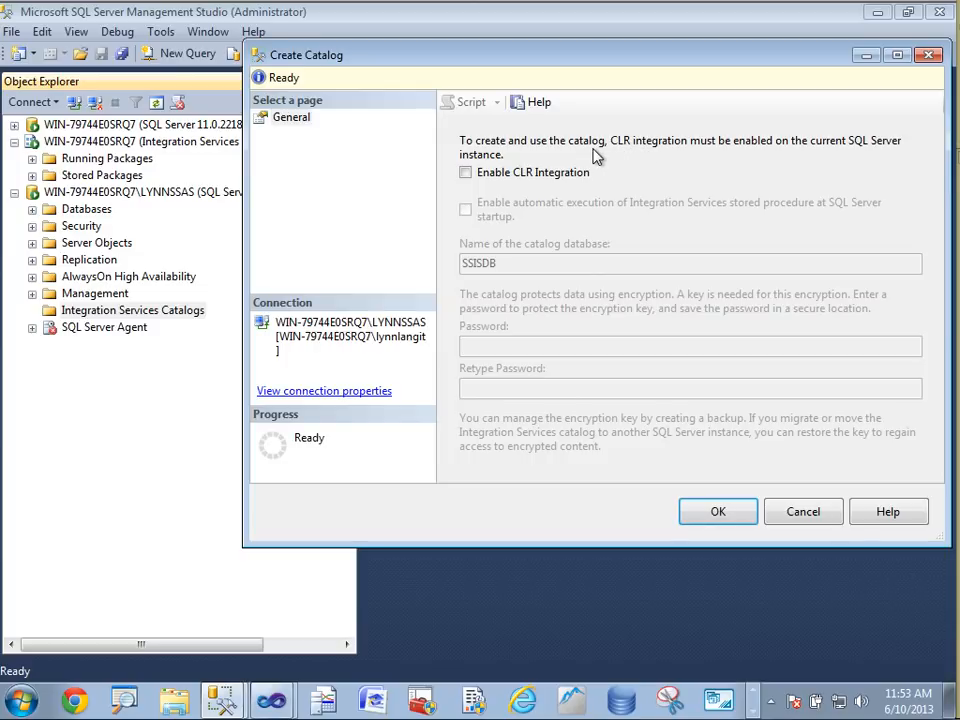
Enable CLR Integration, enter and retype the catalog encryption password, and create the SSISDB catalog
click(465, 173)
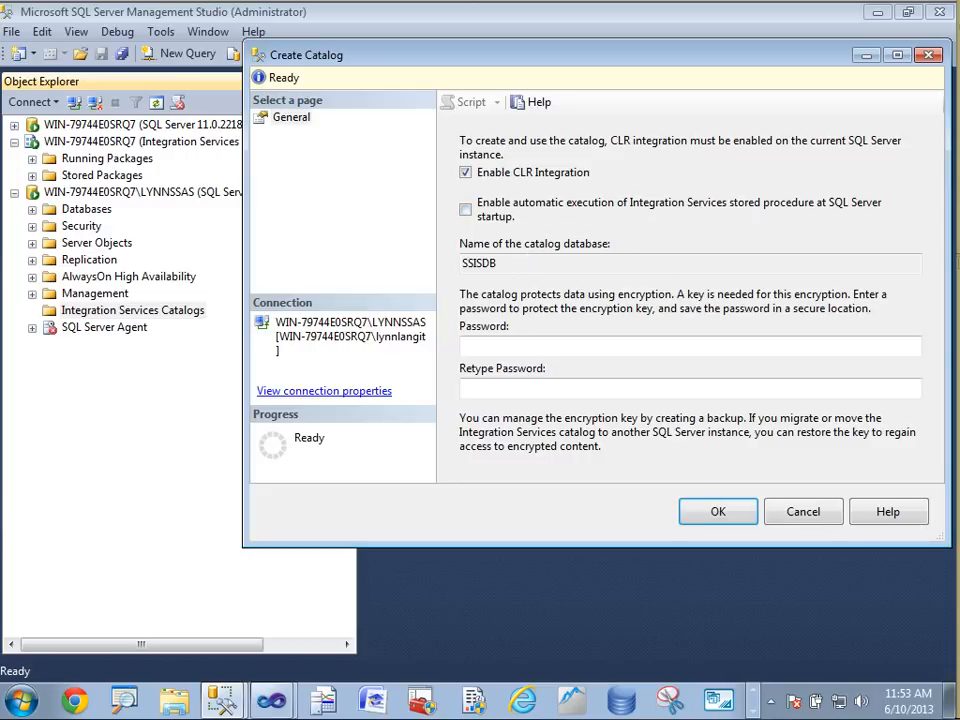
click(478, 343)
text(P)
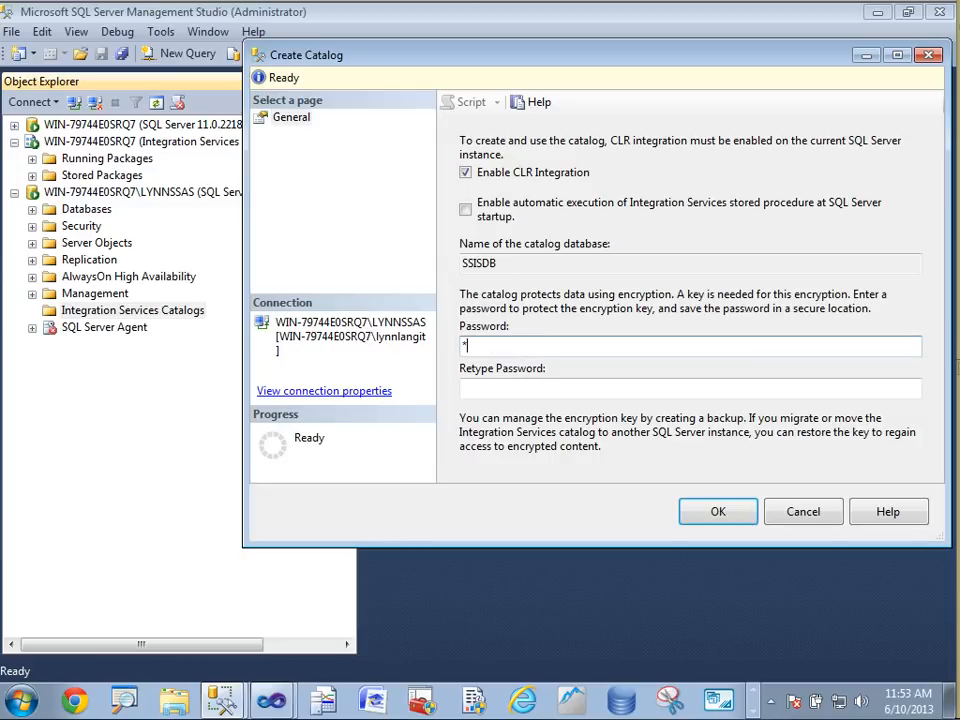
key(Tab)
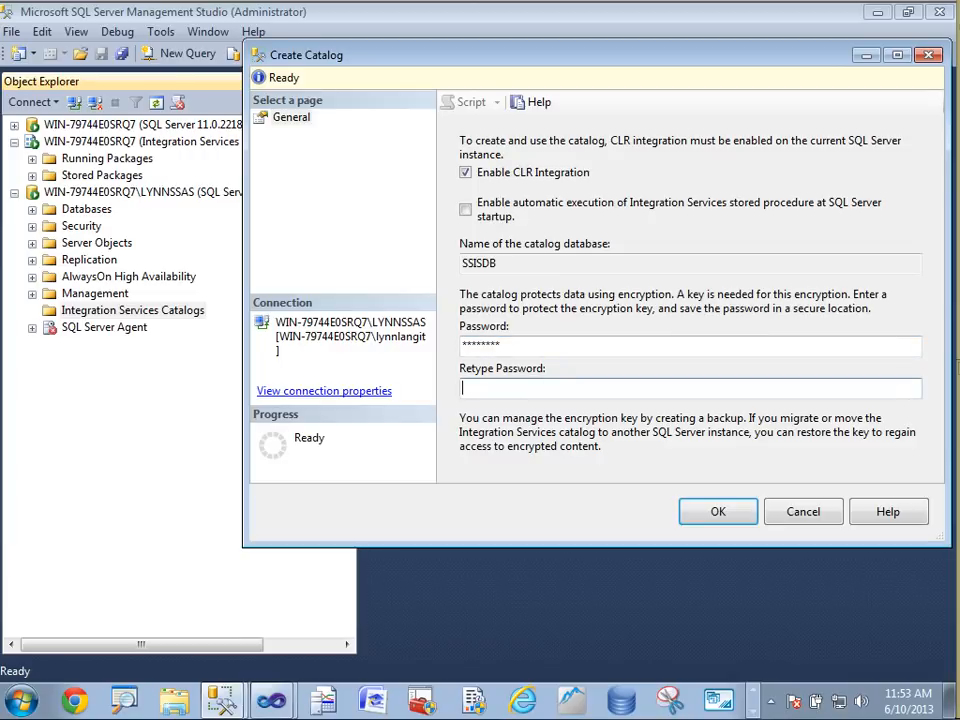
text(Password)
click(729, 516)
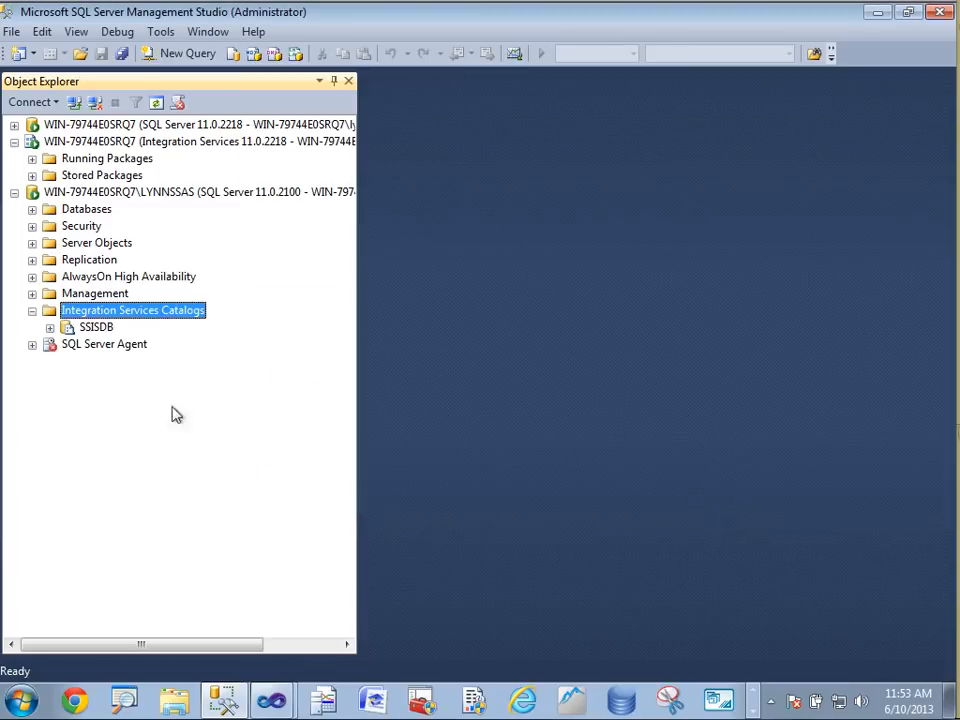
Return to the Deployment wizard and create catalog folder LynnDemo, described 'test for screencast', as the deployment path
click(50, 327)
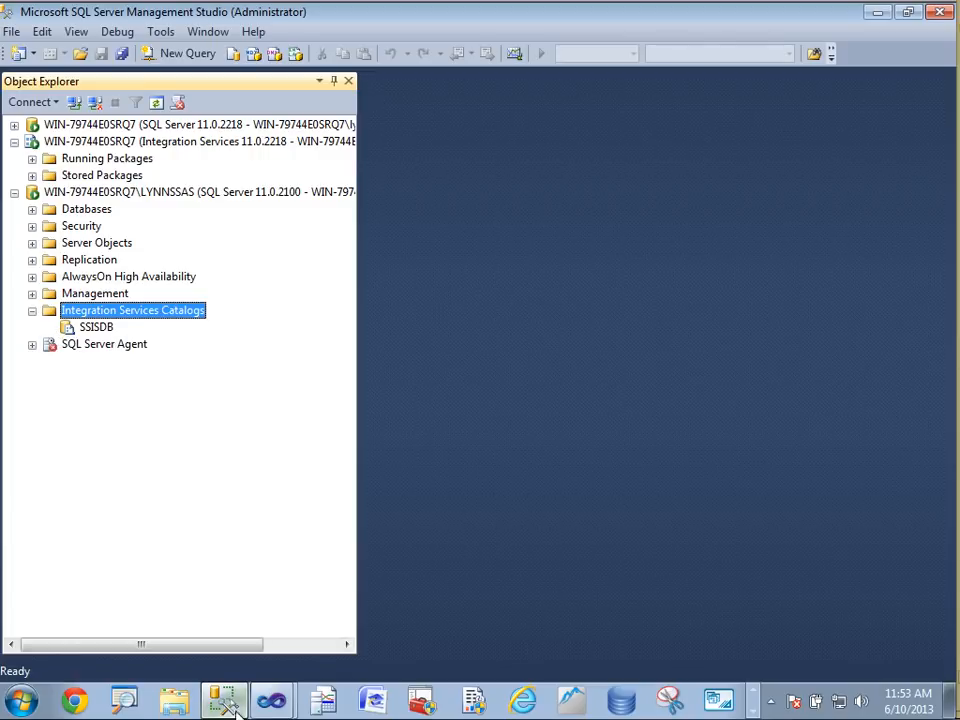
click(268, 703)
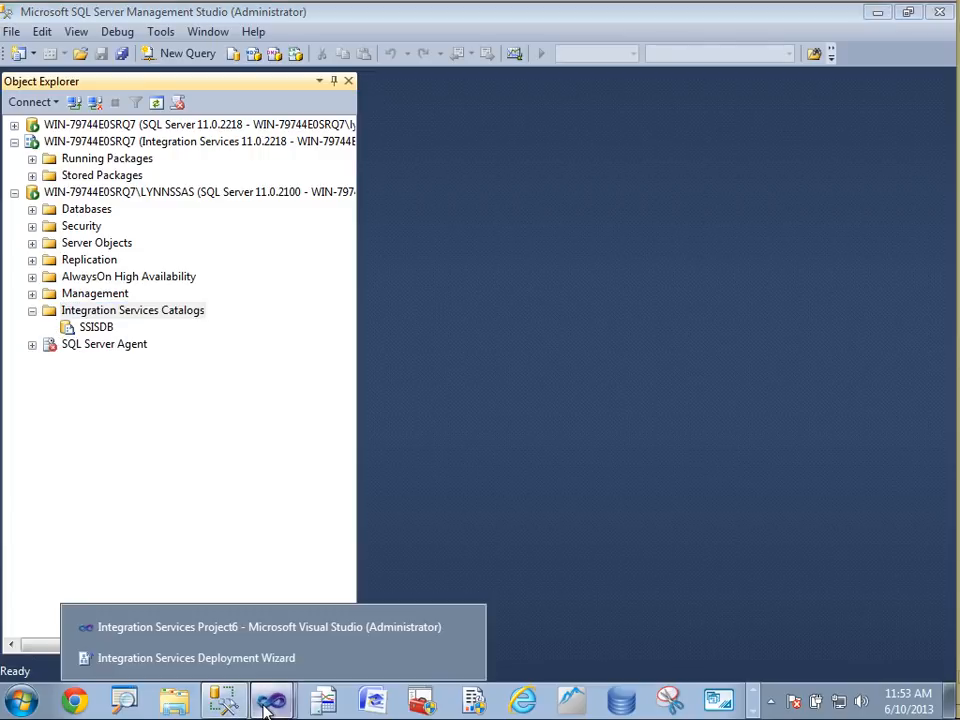
click(276, 632)
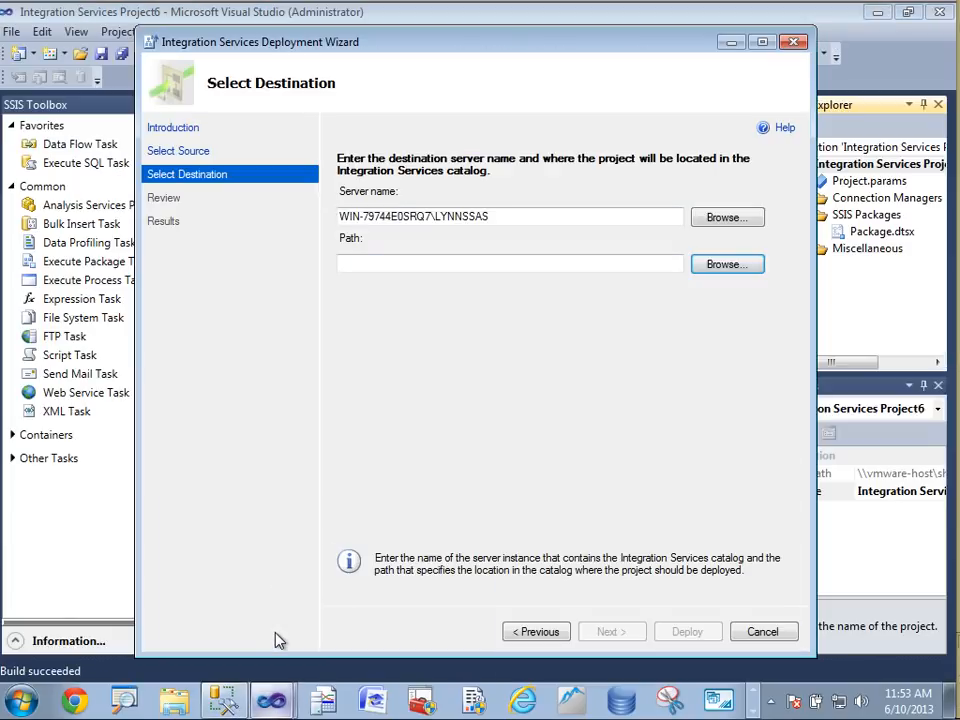
click(727, 264)
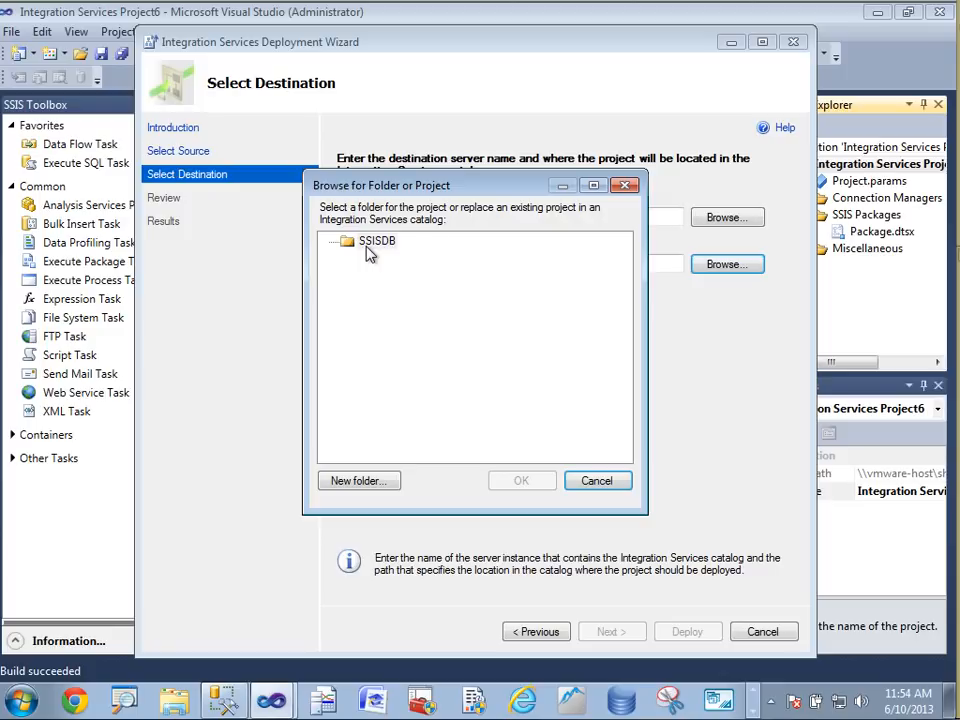
click(345, 484)
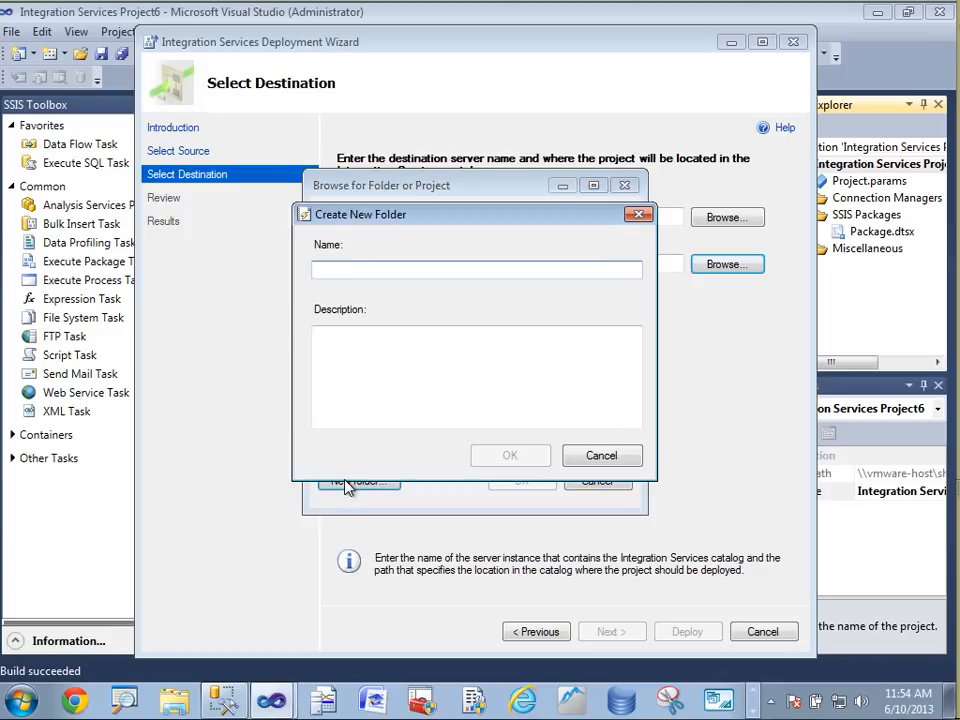
text(LynnDem)
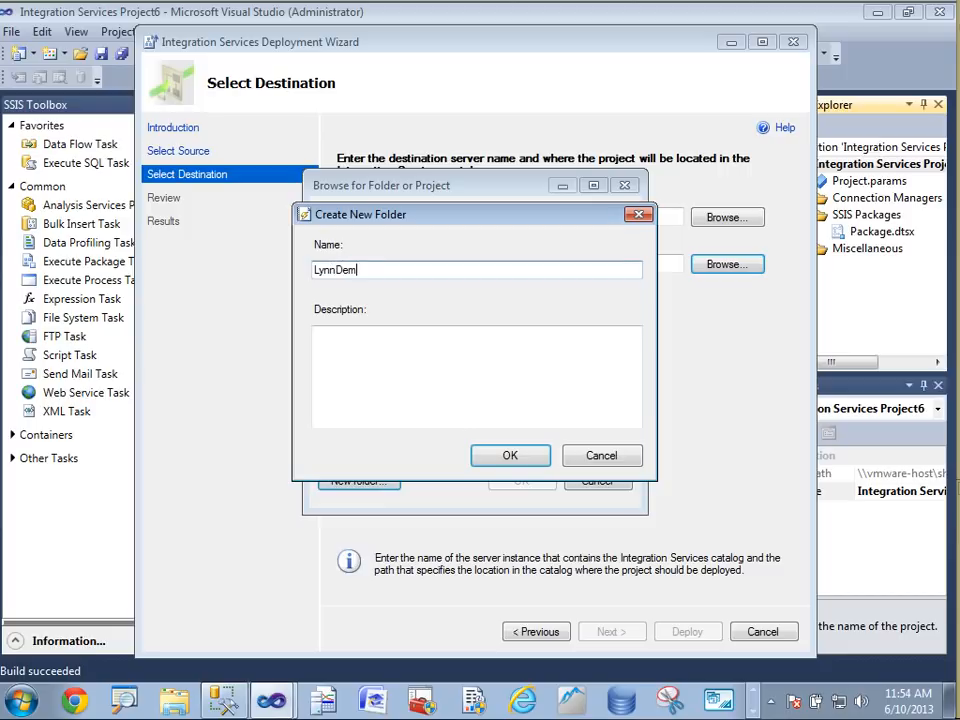
text(o)
click(318, 335)
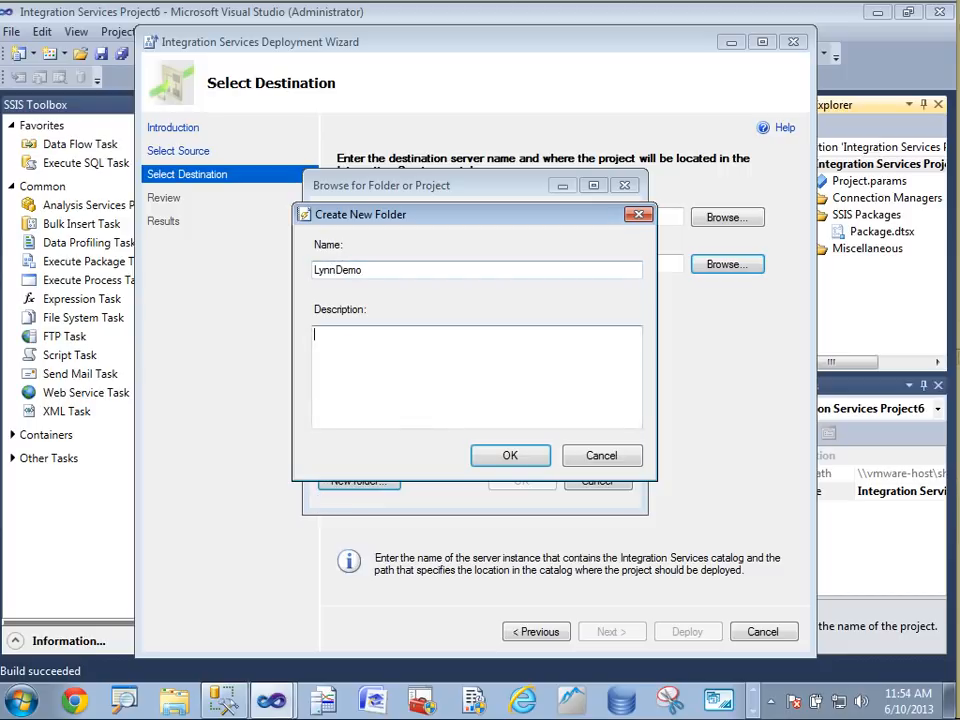
text(test for scr)
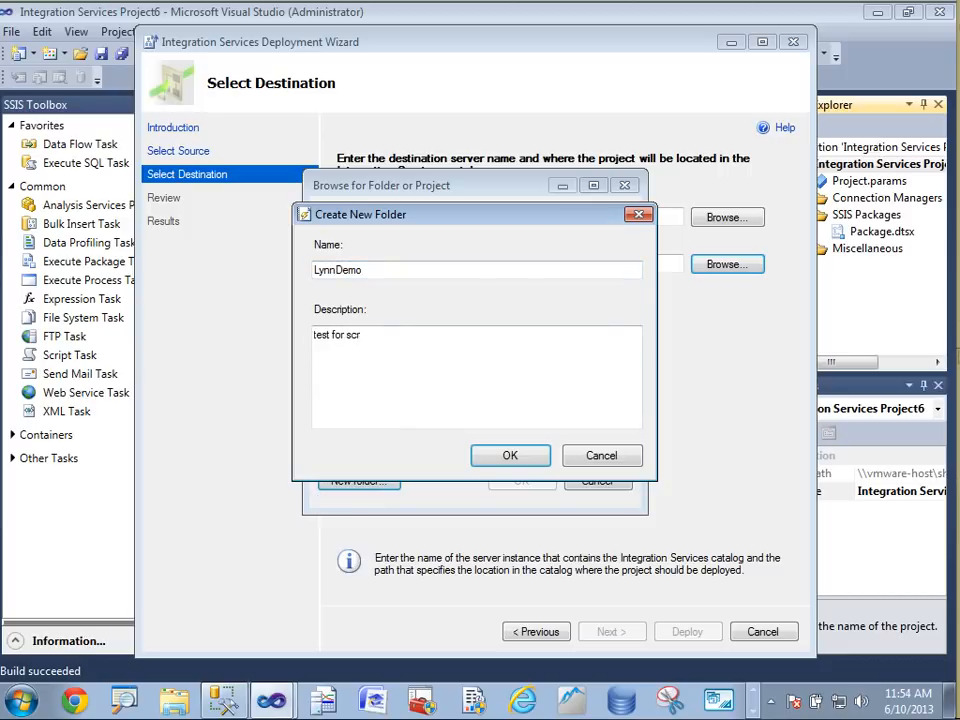
text(eencast)
click(513, 459)
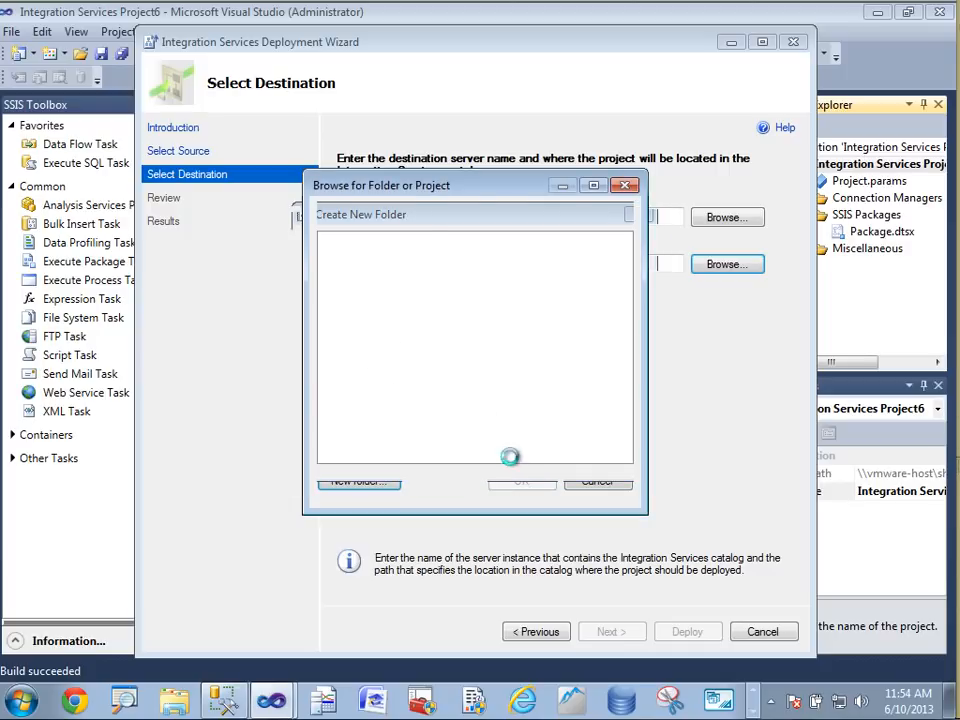
click(523, 480)
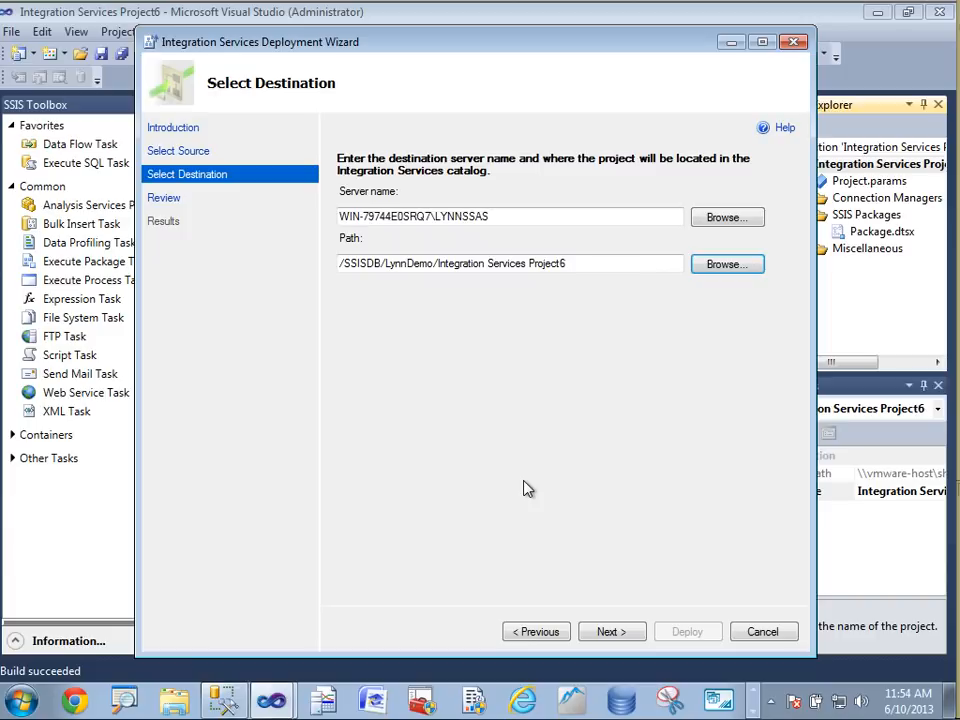
Review the deployment selections and deploy the project to the catalog
click(611, 633)
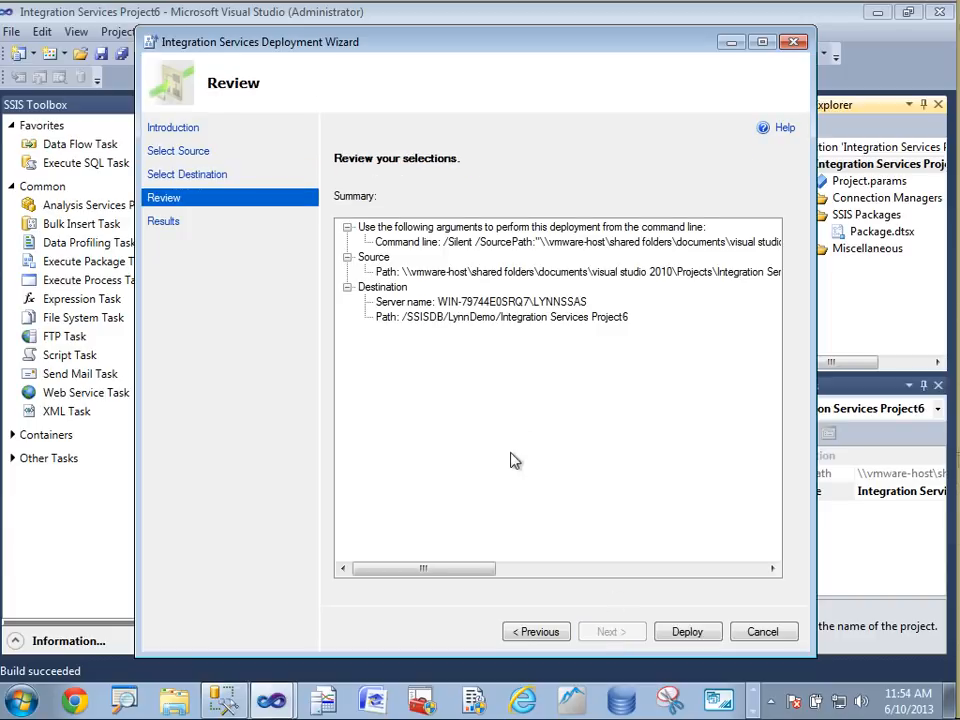
click(687, 638)
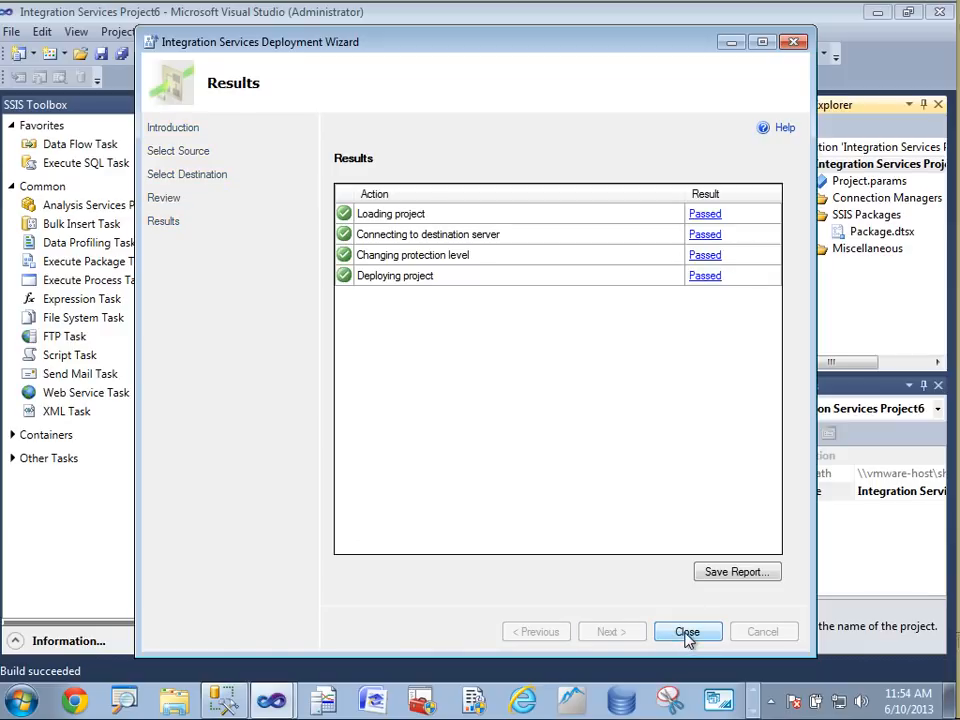
Refresh the instance in Management Studio and expand the SSISDB catalog to view the deployed project, package and environments
click(223, 700)
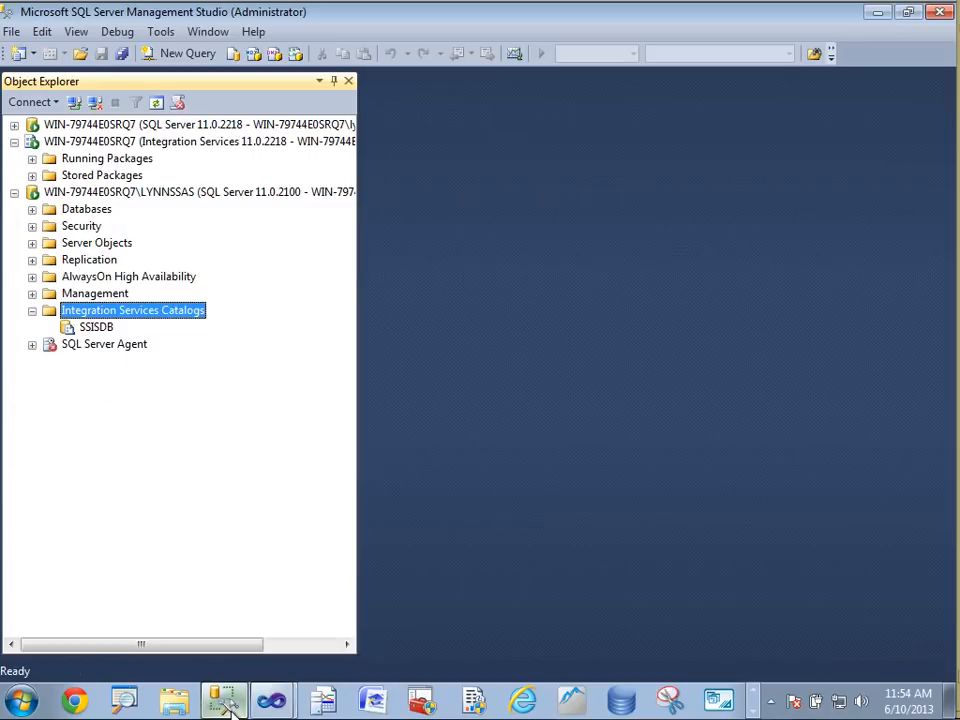
click(75, 192)
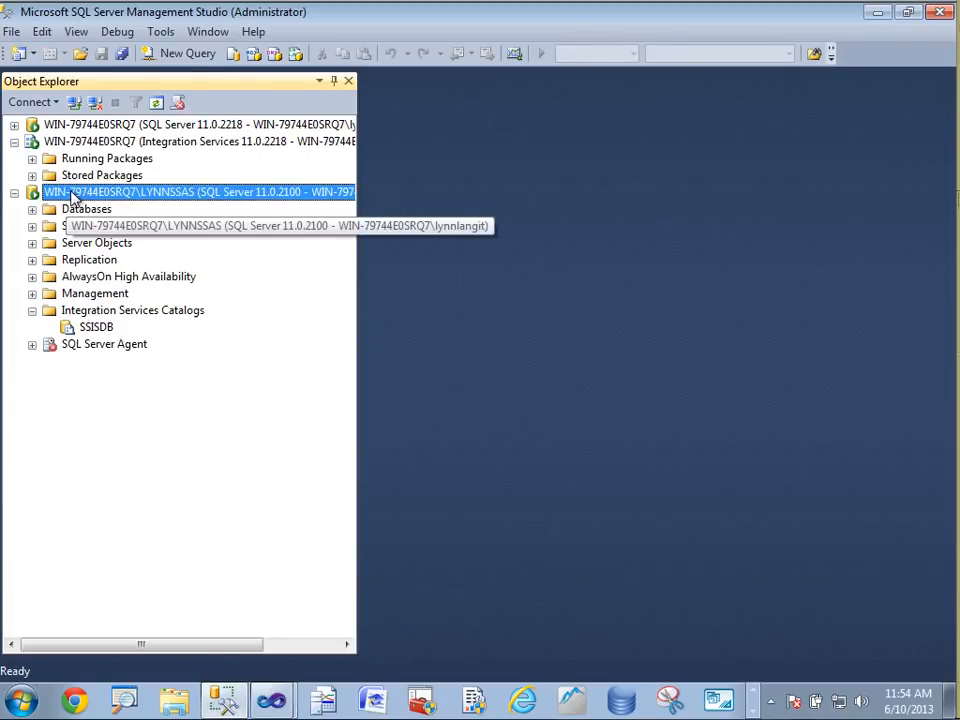
click(156, 102)
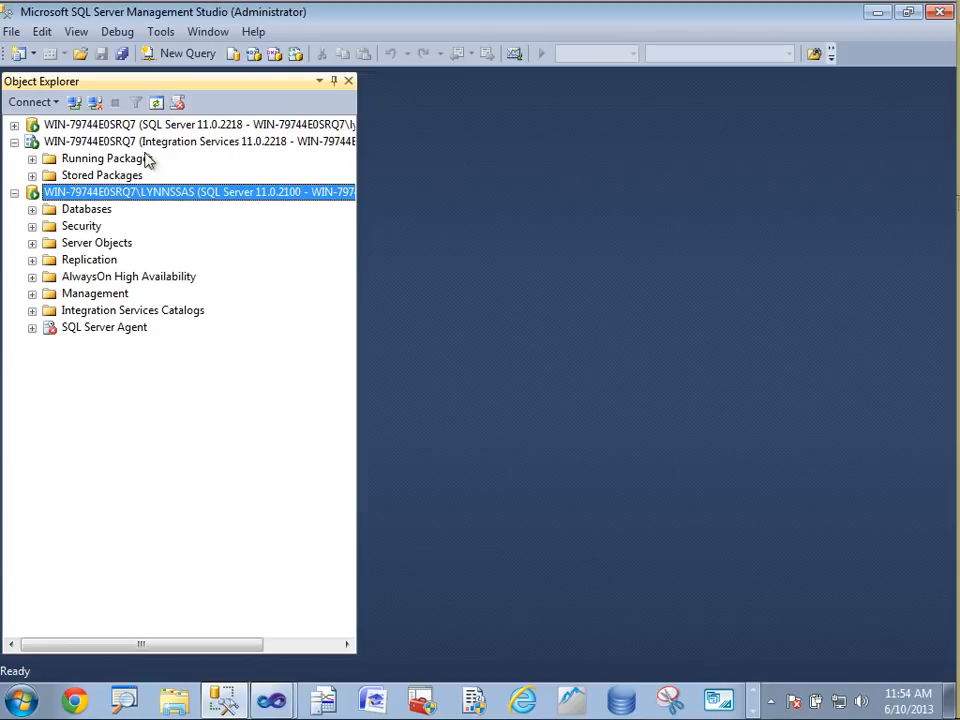
click(32, 310)
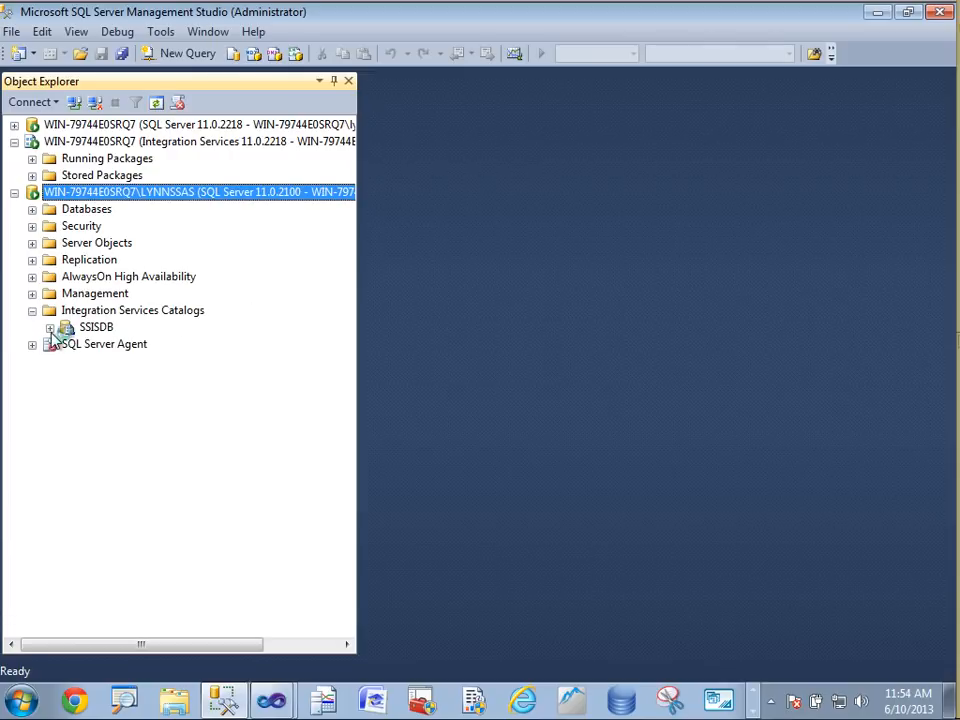
click(50, 328)
click(67, 344)
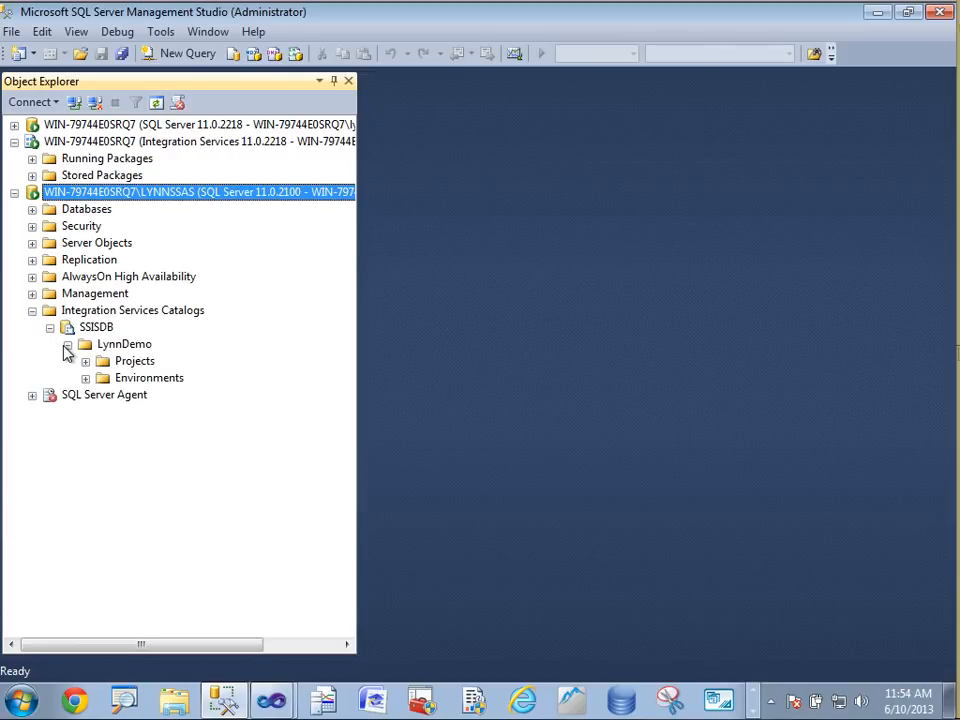
click(85, 361)
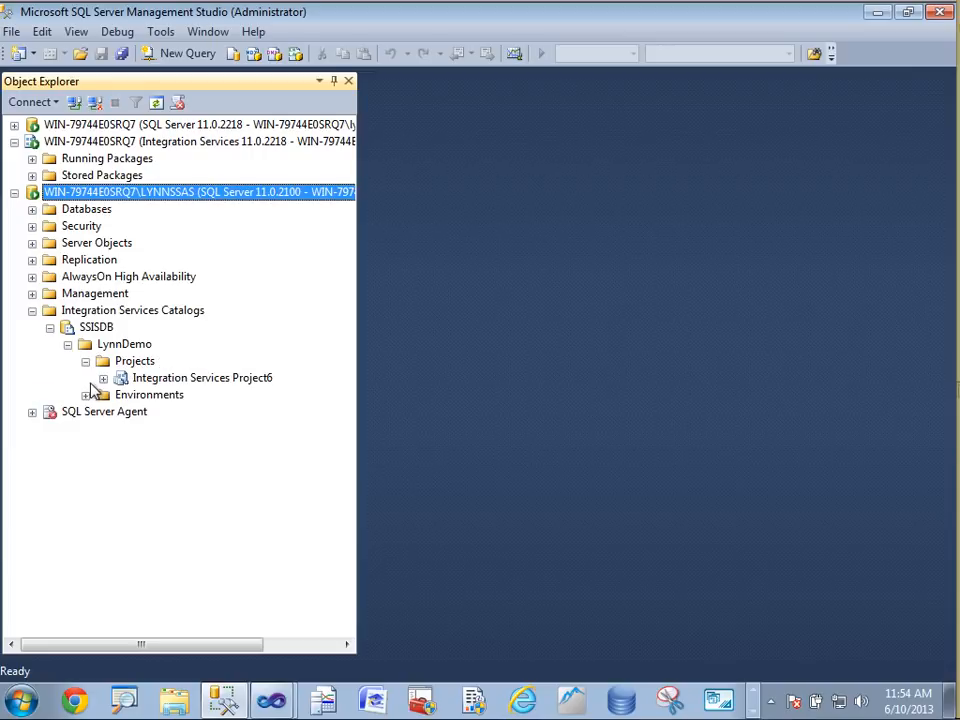
click(103, 378)
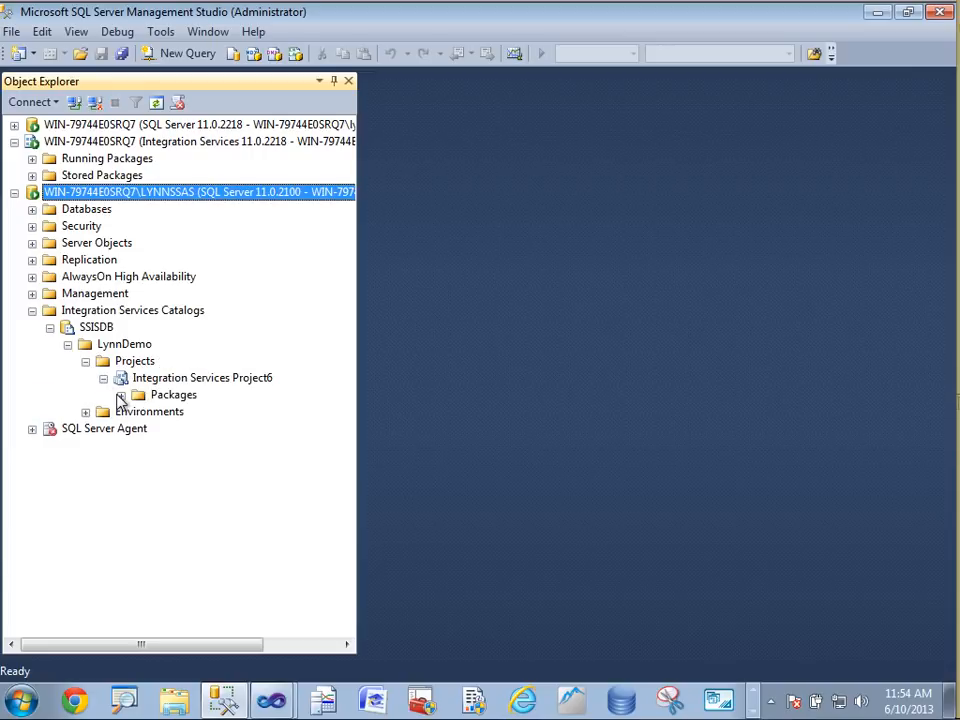
click(120, 395)
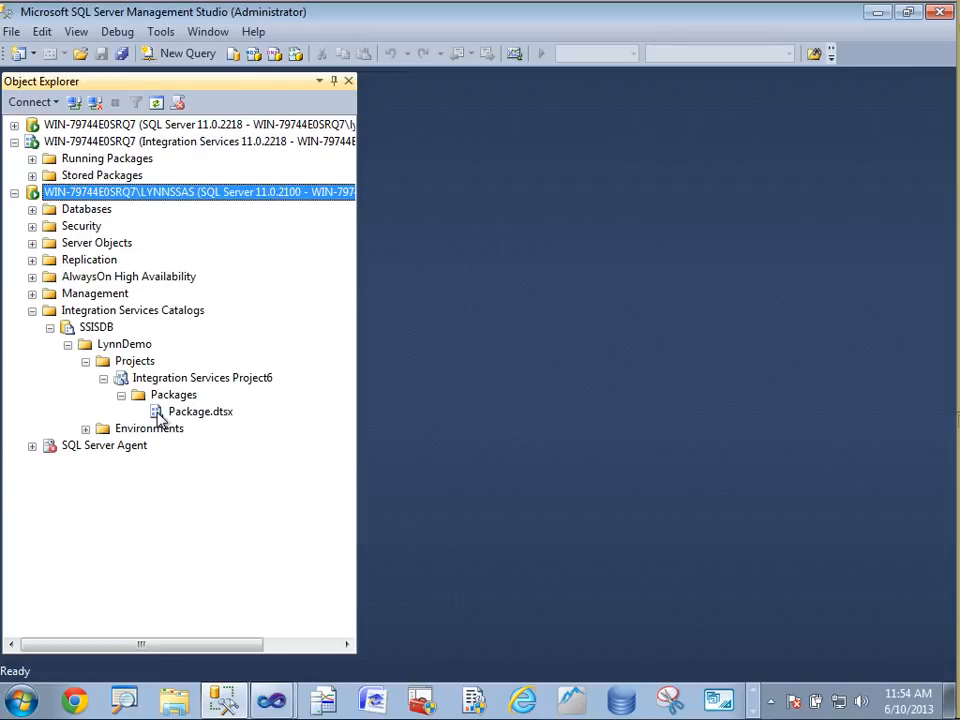
click(85, 429)
Create an environment named test in the LynnDemo folder's Environments
right_click(138, 431)
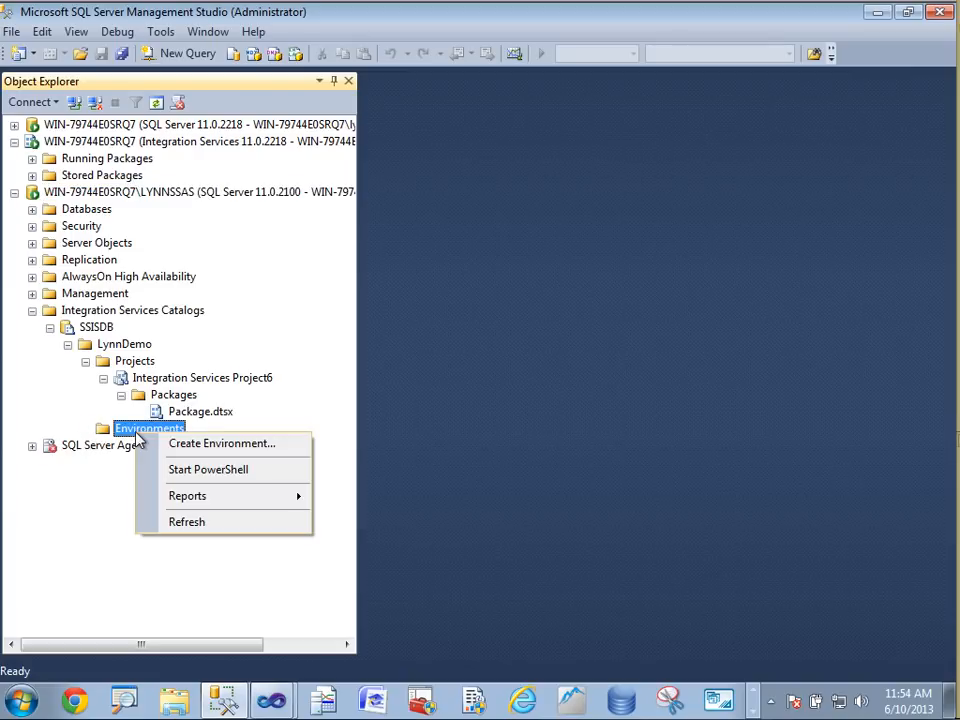
click(182, 443)
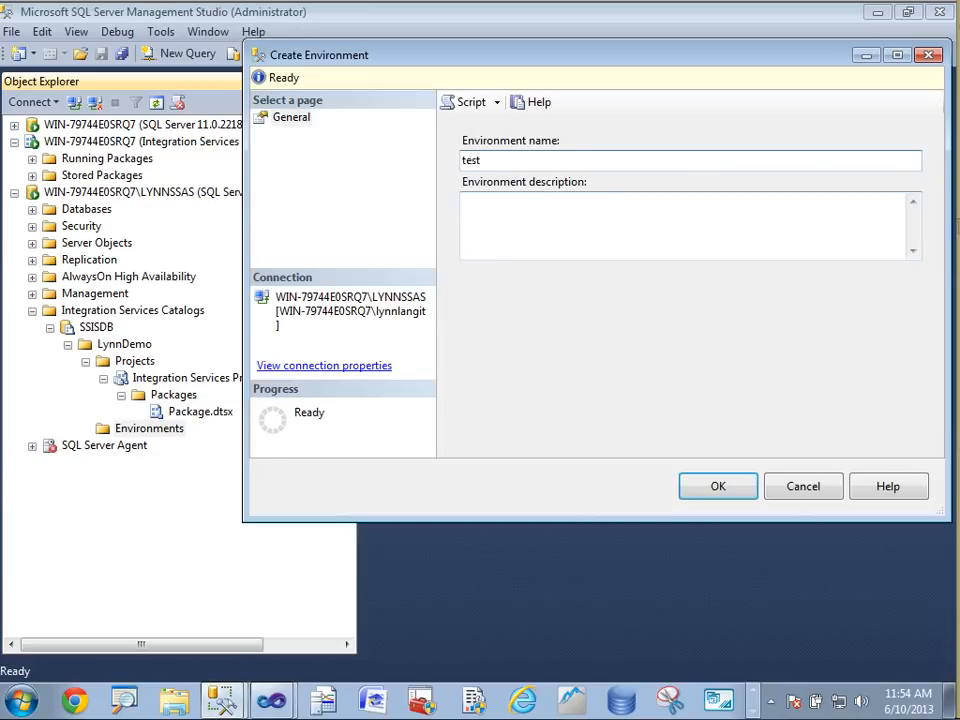
click(718, 488)
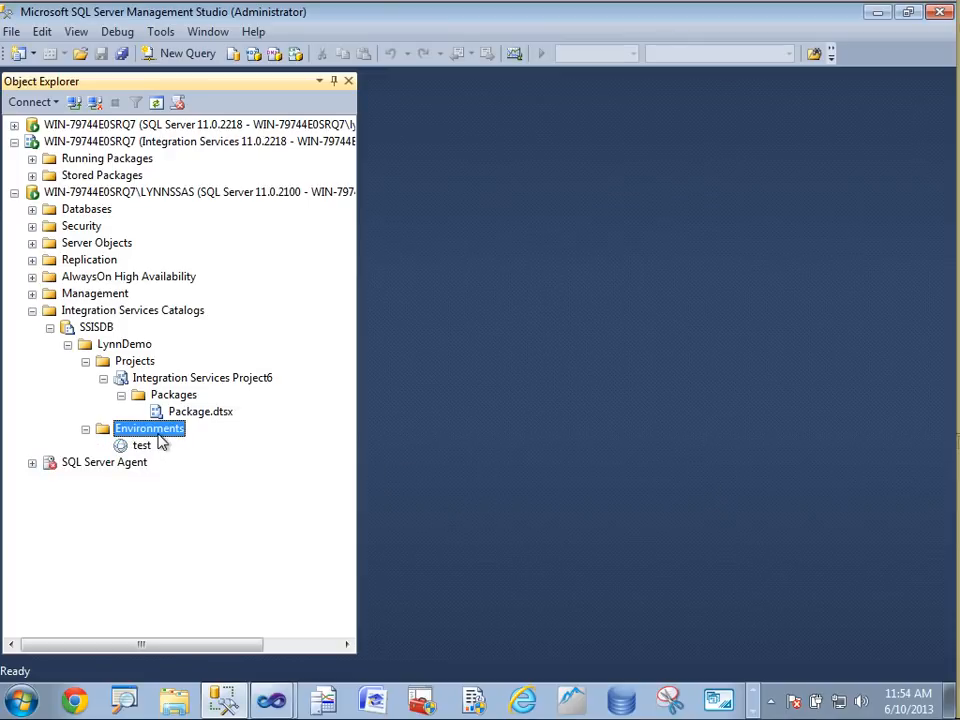
Create a second environment named sandbox in the same Environments folder
right_click(160, 433)
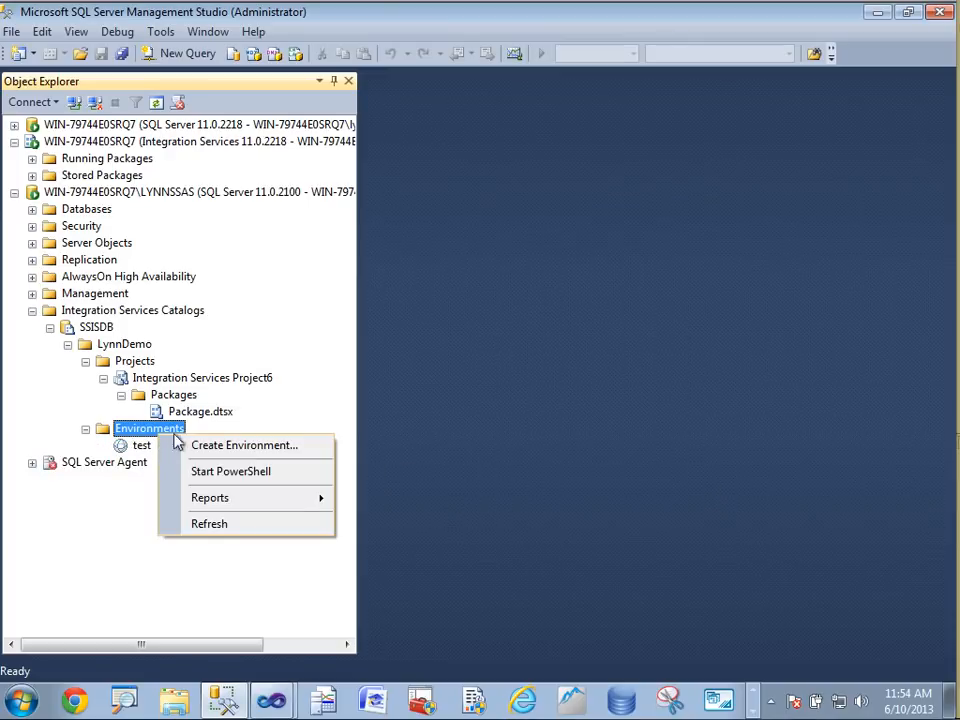
click(200, 445)
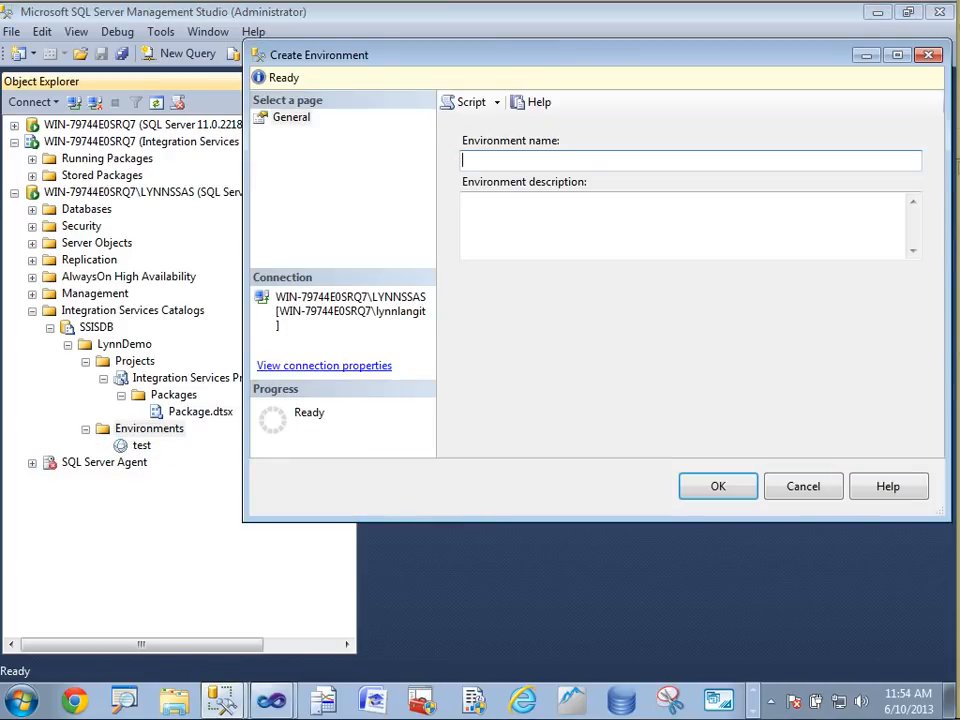
text(sandbox)
click(722, 492)
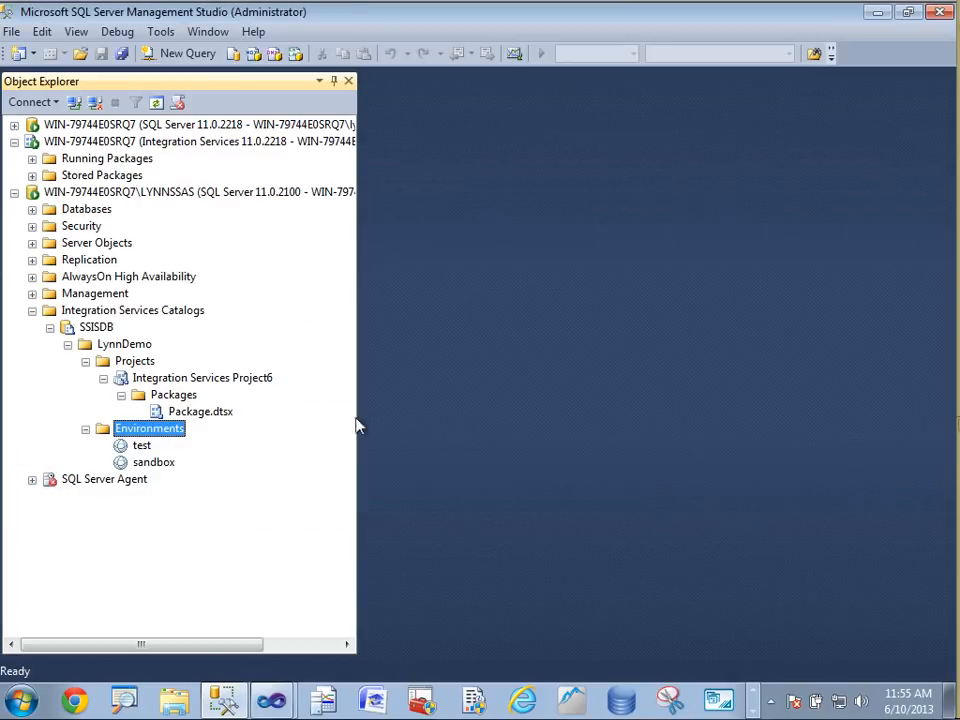
Create a third environment named prod in the Environments folder
right_click(168, 429)
click(202, 445)
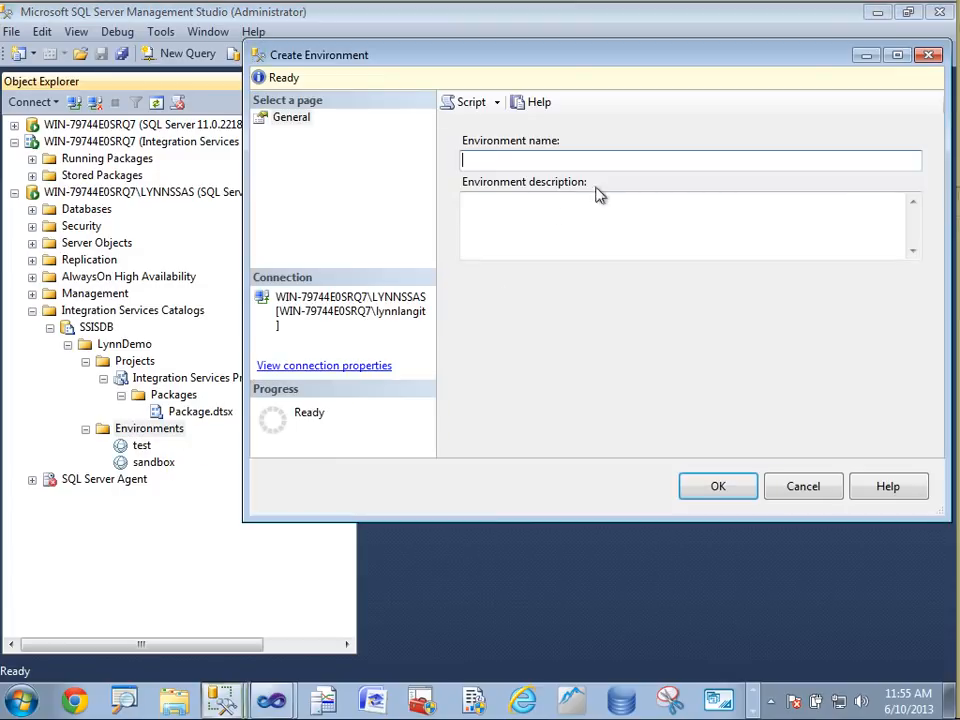
text(prod)
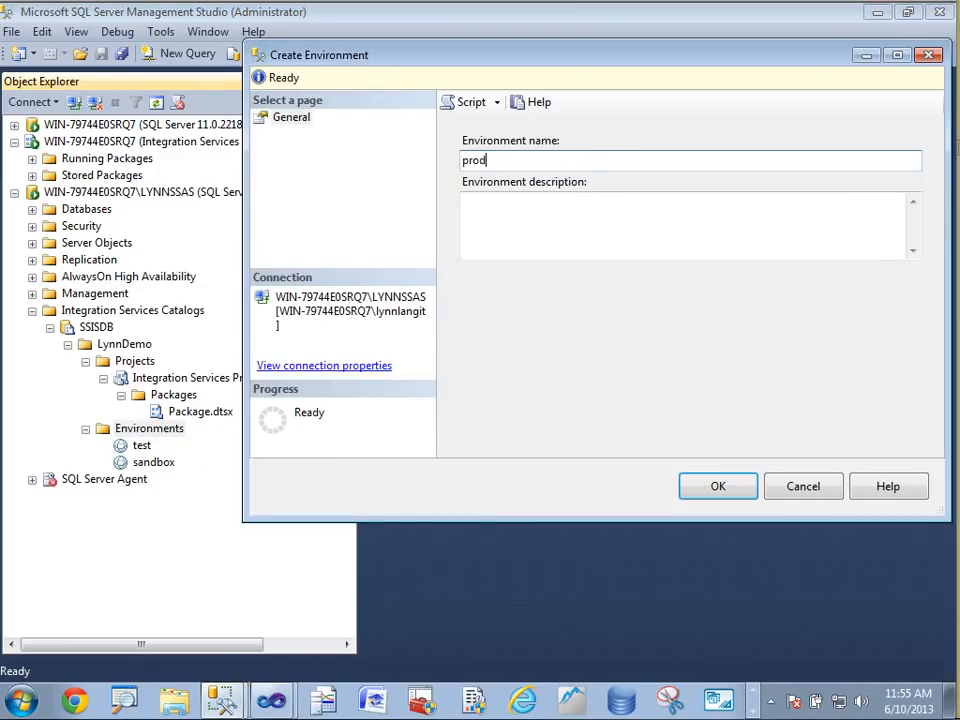
click(717, 488)
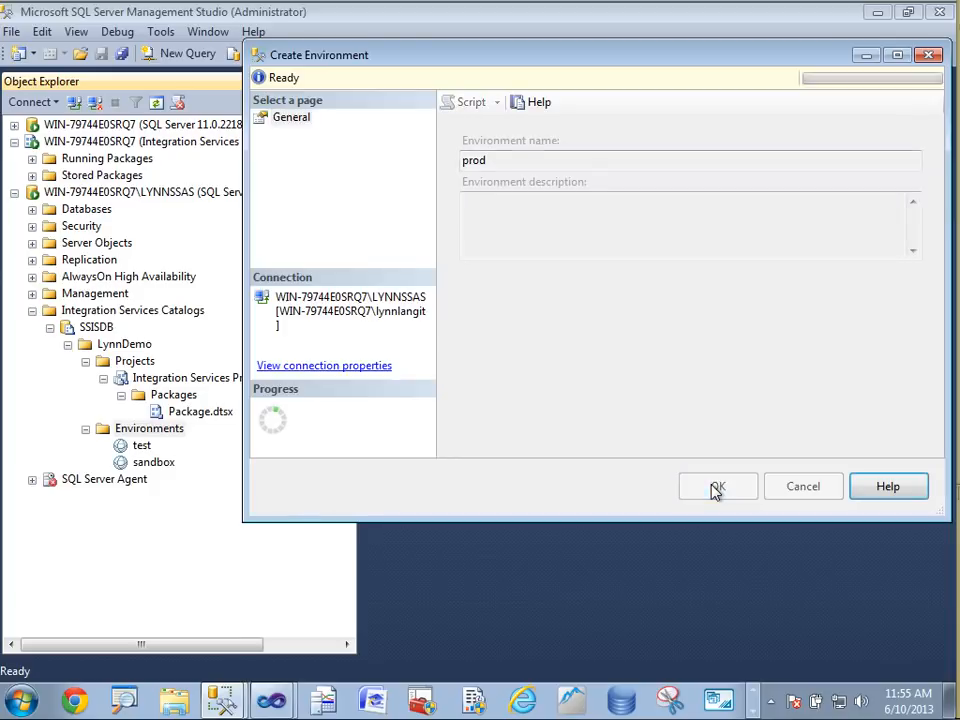
Validate Package.dtsx without an environment, reviewing its parameters and connection managers, and open the message report
click(206, 413)
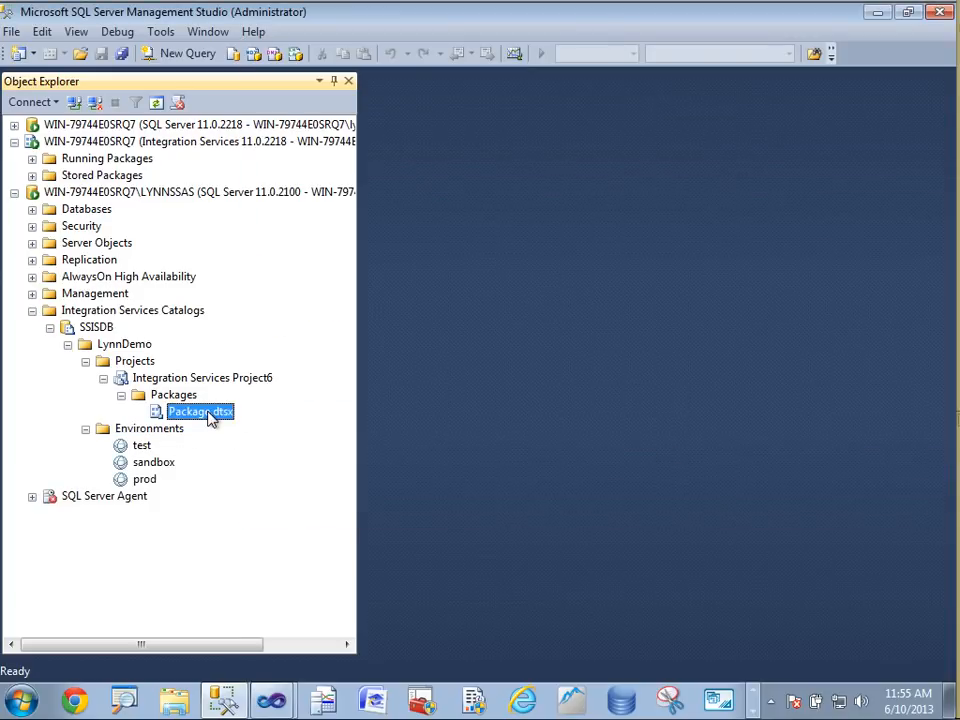
right_click(209, 418)
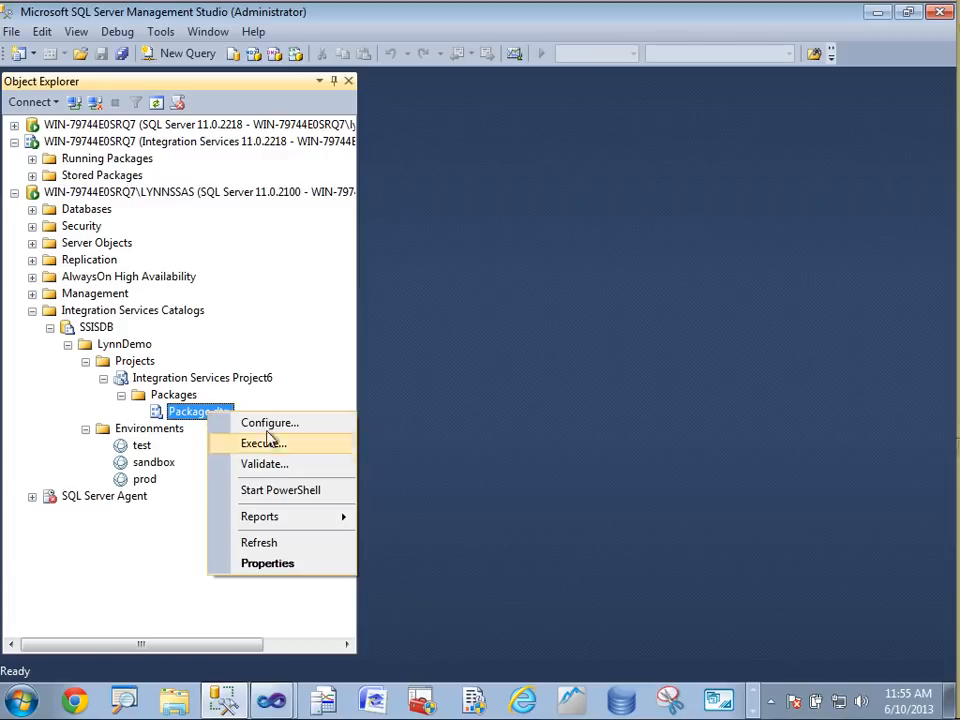
click(264, 464)
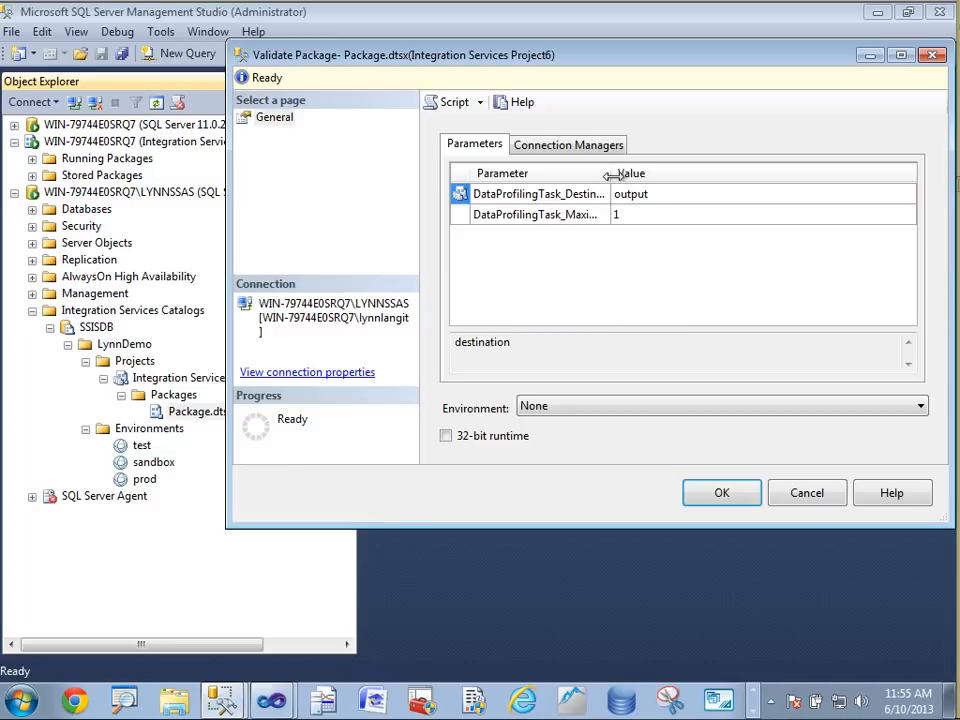
drag(612, 174, 661, 174)
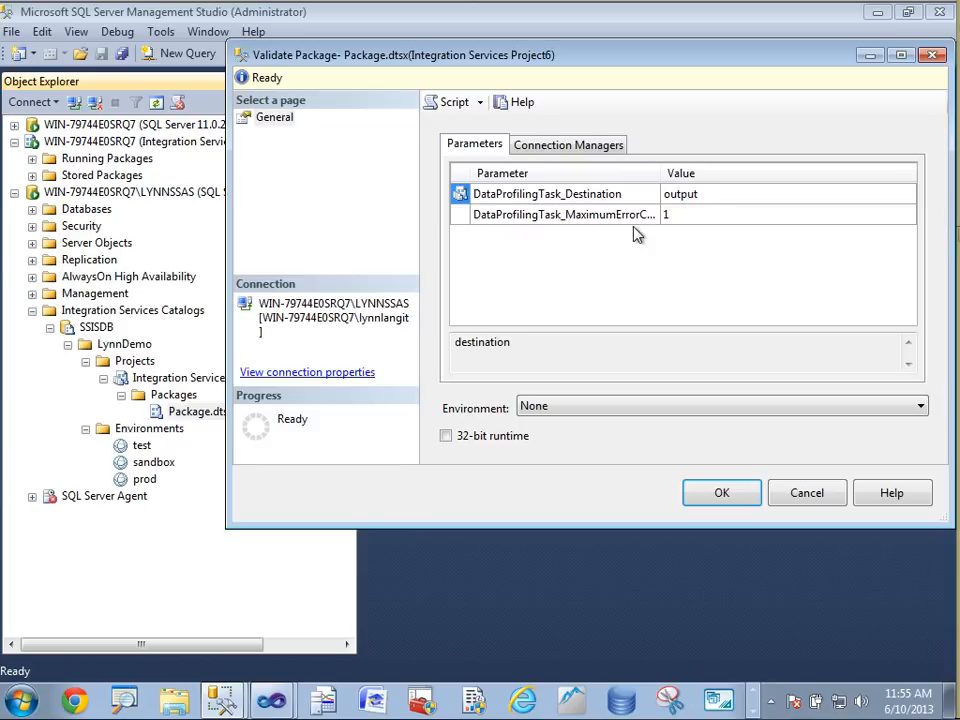
click(579, 146)
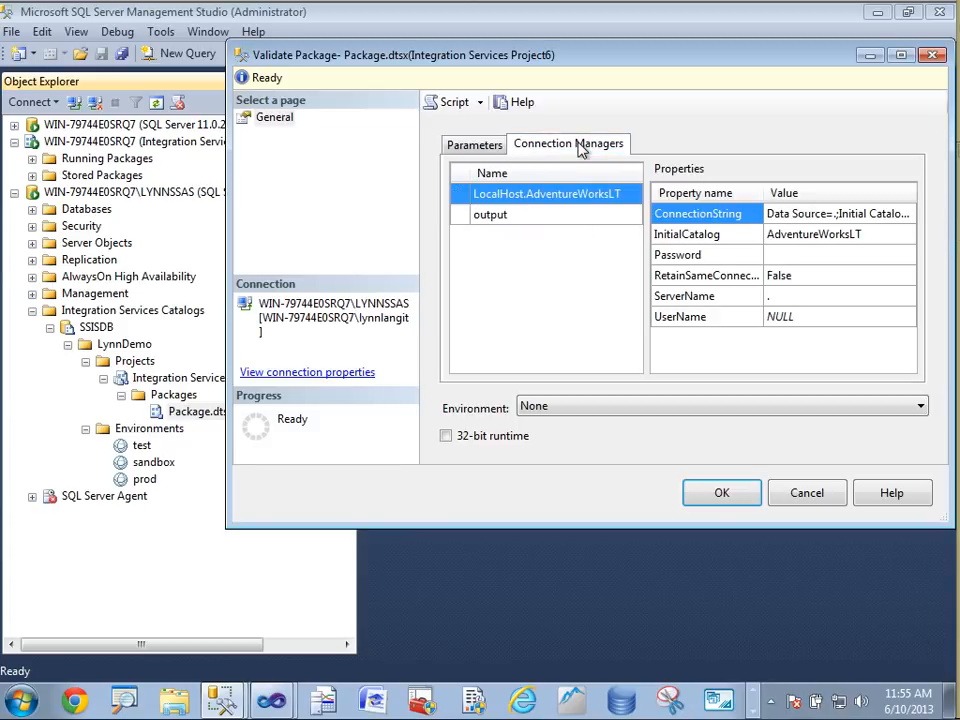
click(568, 218)
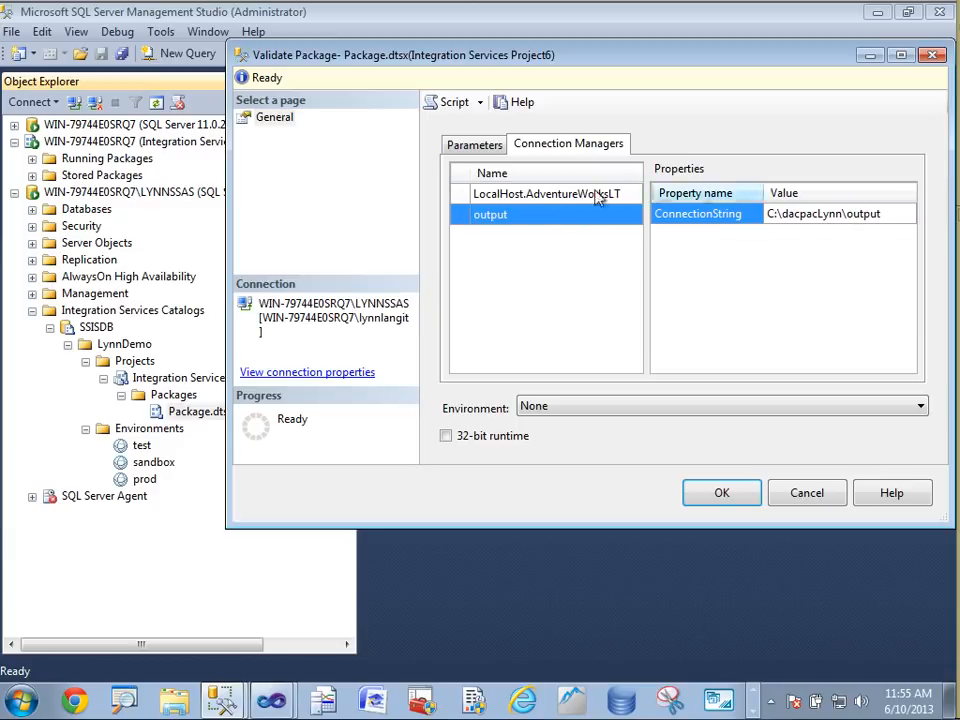
click(897, 218)
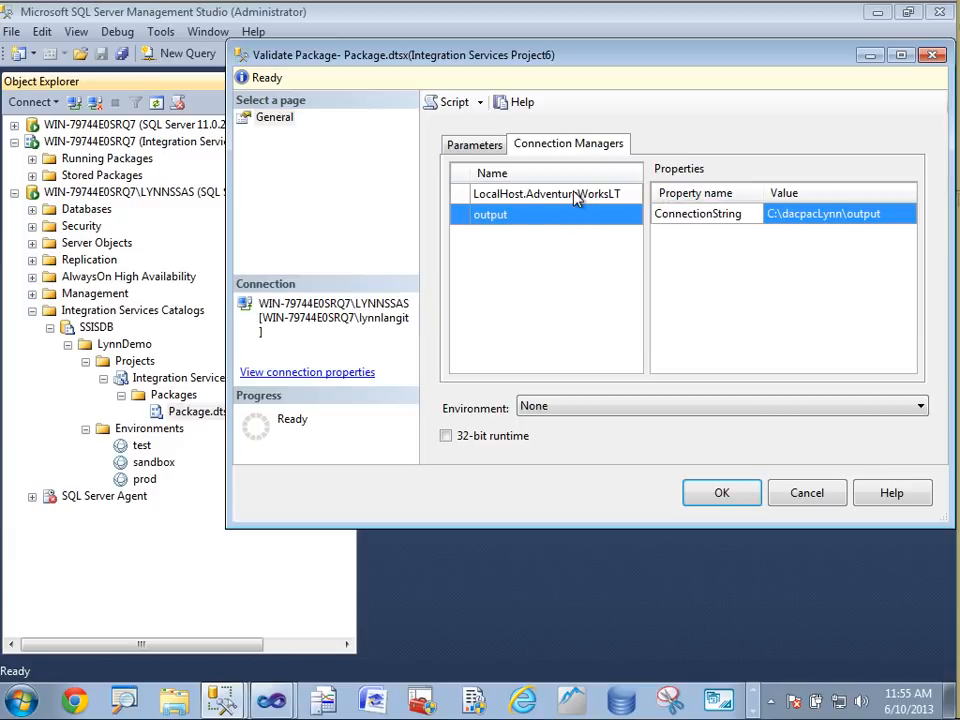
click(514, 195)
click(478, 148)
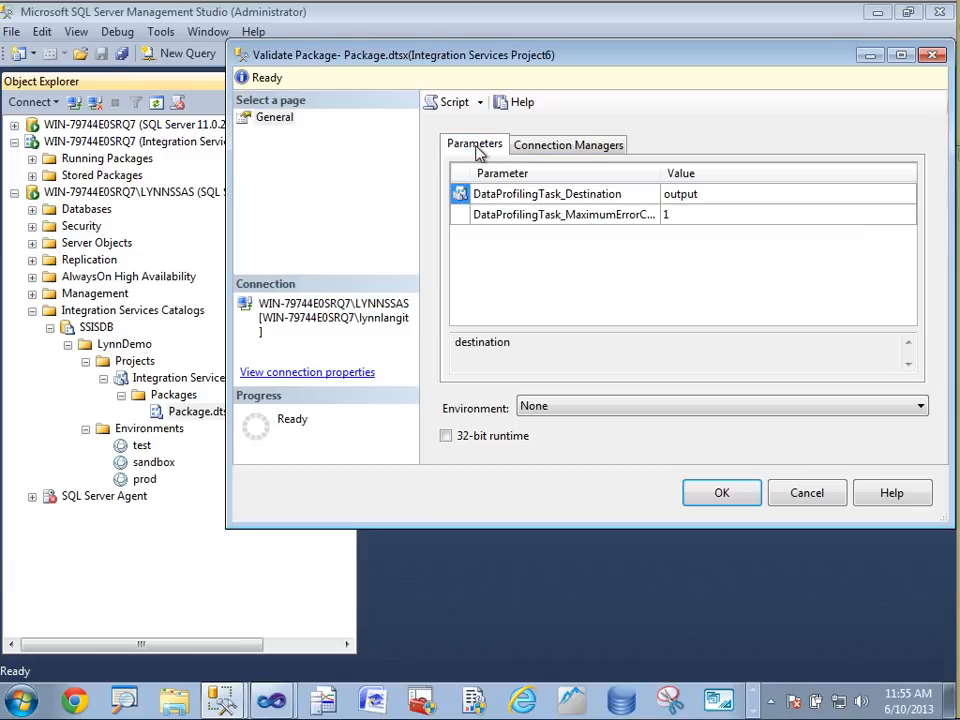
click(721, 495)
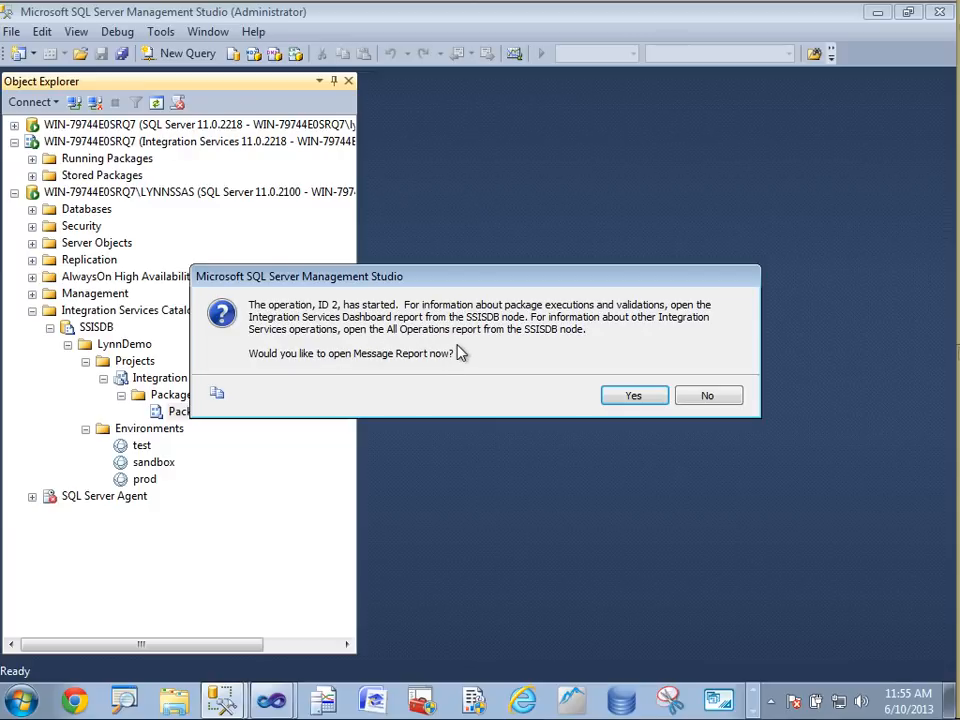
click(633, 397)
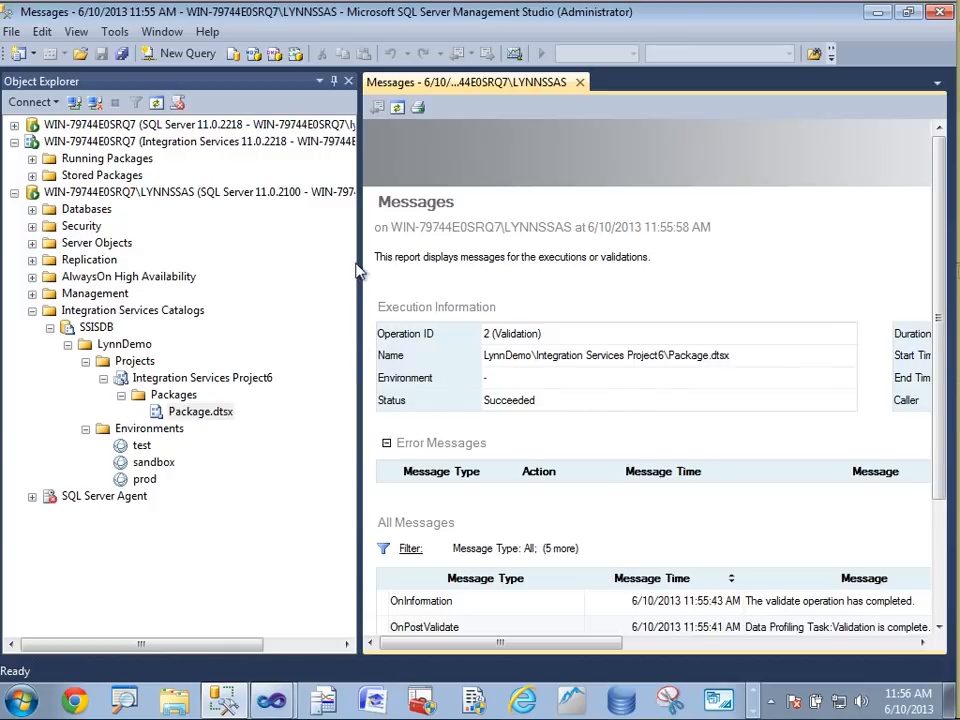
Widen the report pane and scroll through the validation messages
drag(360, 135, 131, 134)
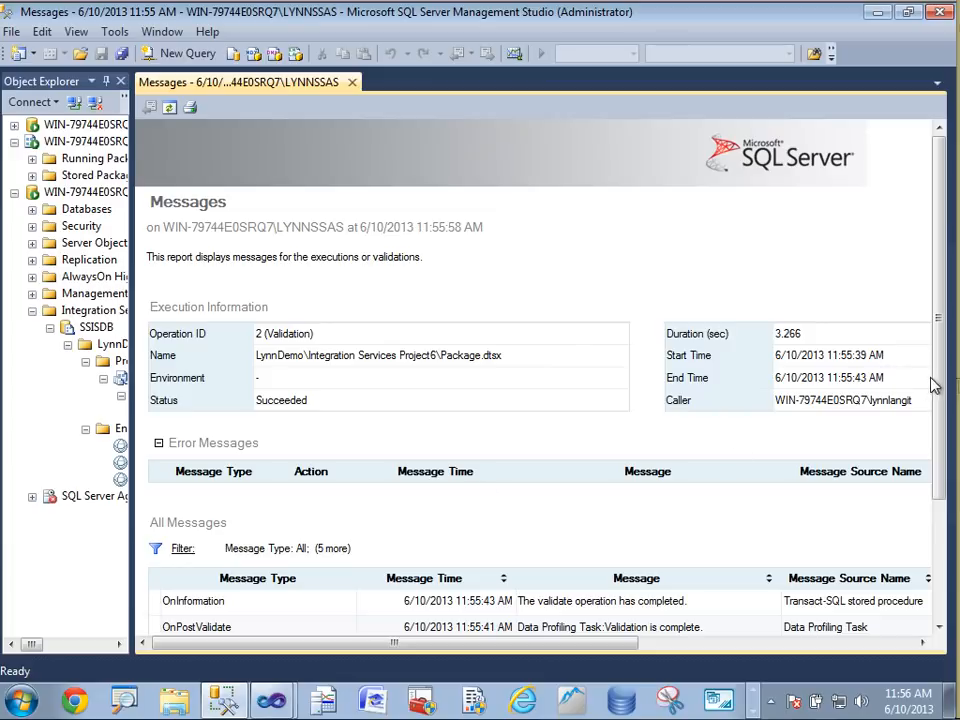
drag(940, 387, 945, 550)
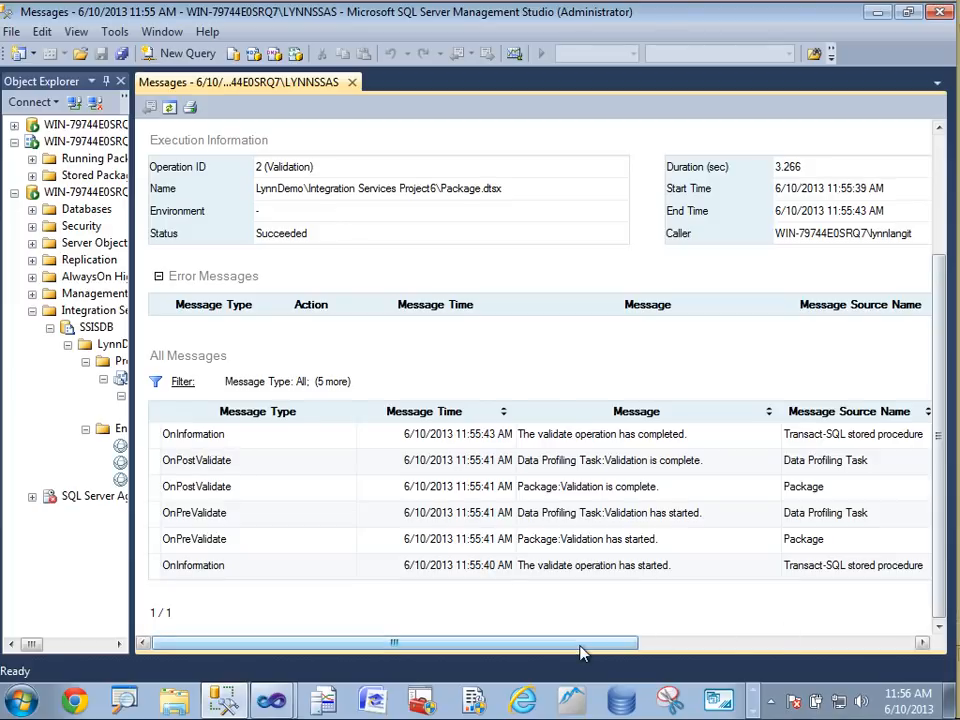
drag(583, 652, 470, 632)
drag(130, 300, 321, 305)
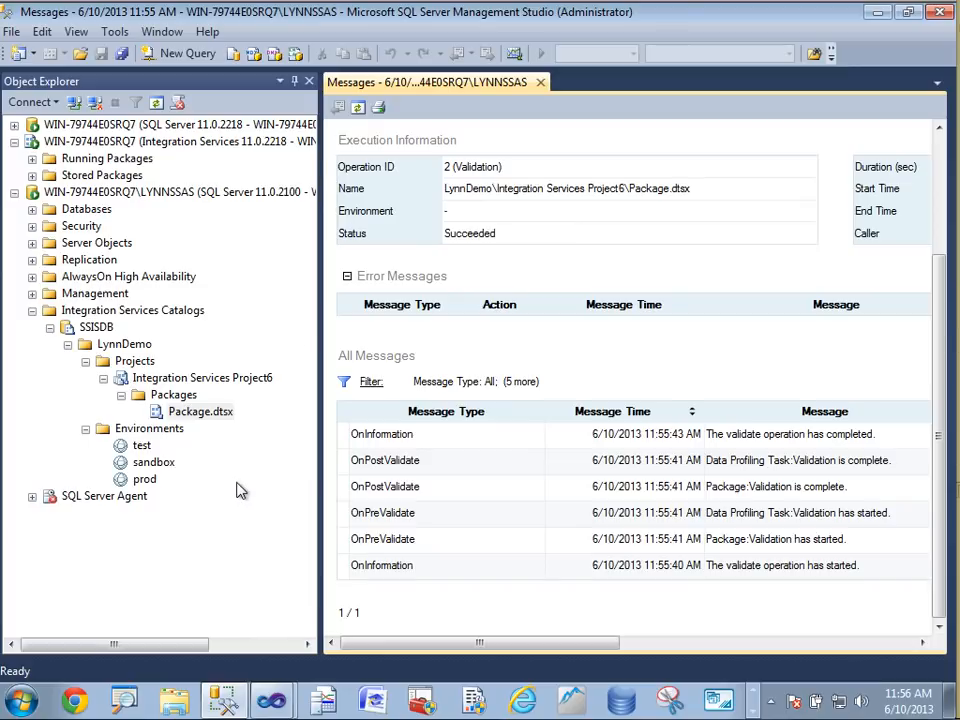
right_click(208, 413)
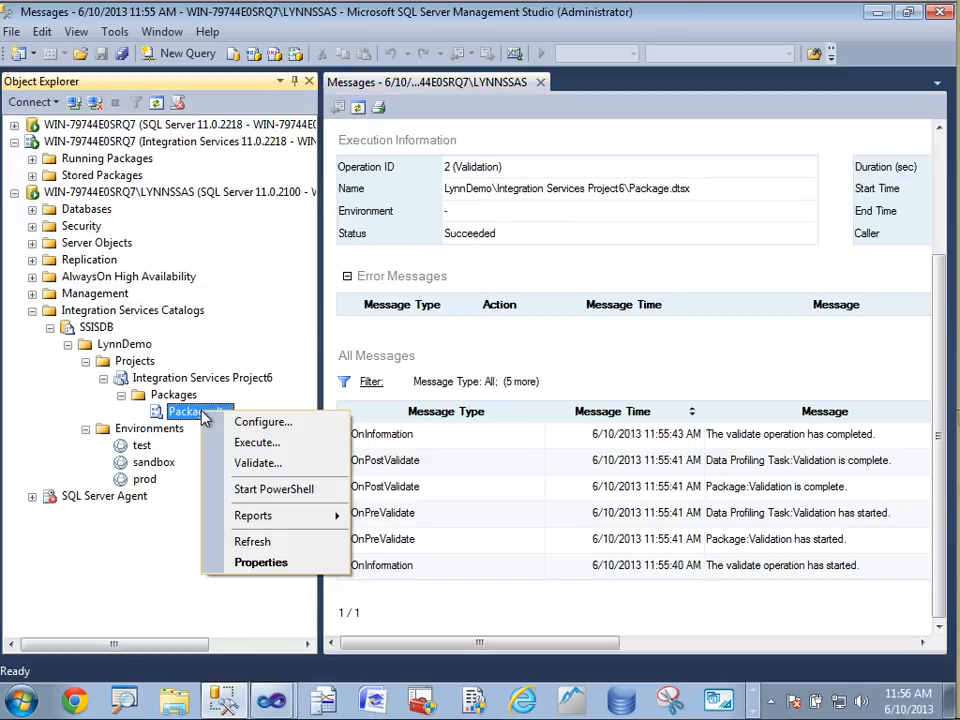
click(262, 446)
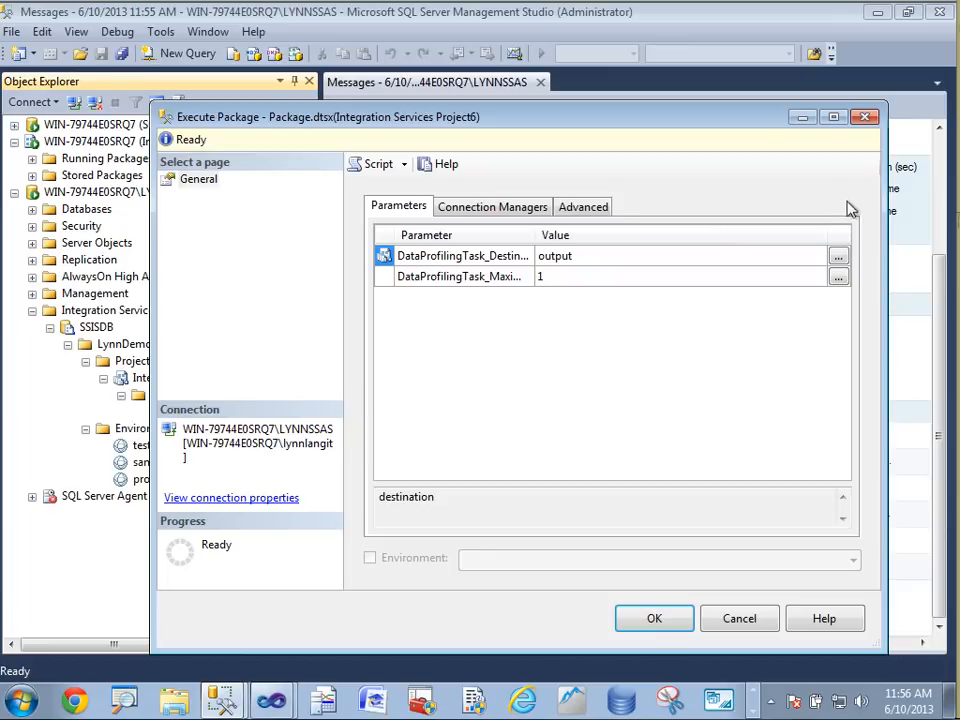
click(838, 257)
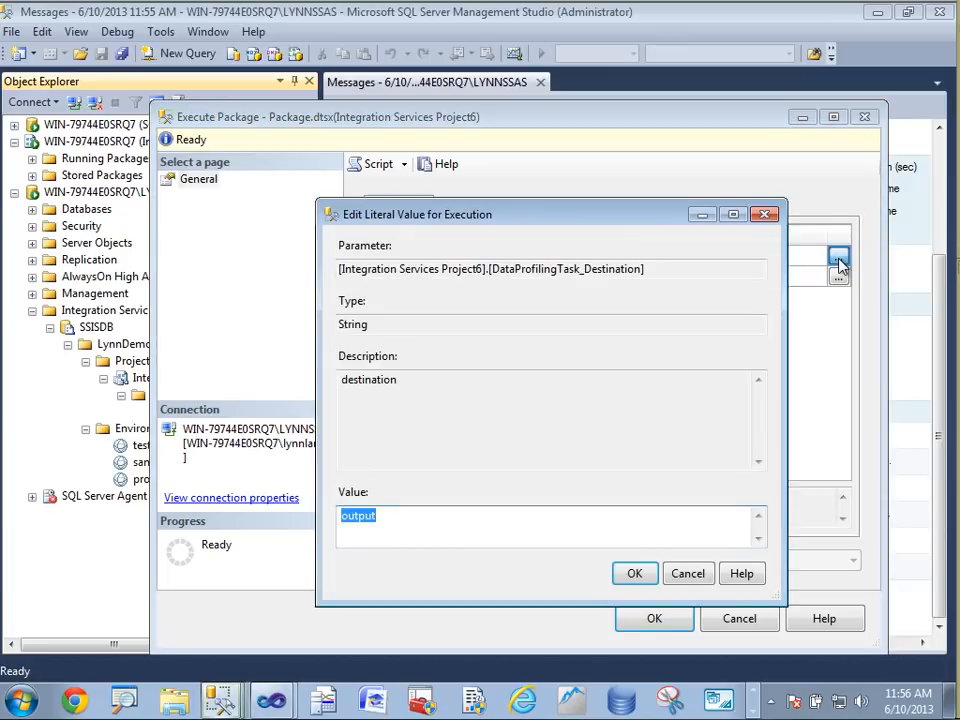
click(764, 214)
click(864, 116)
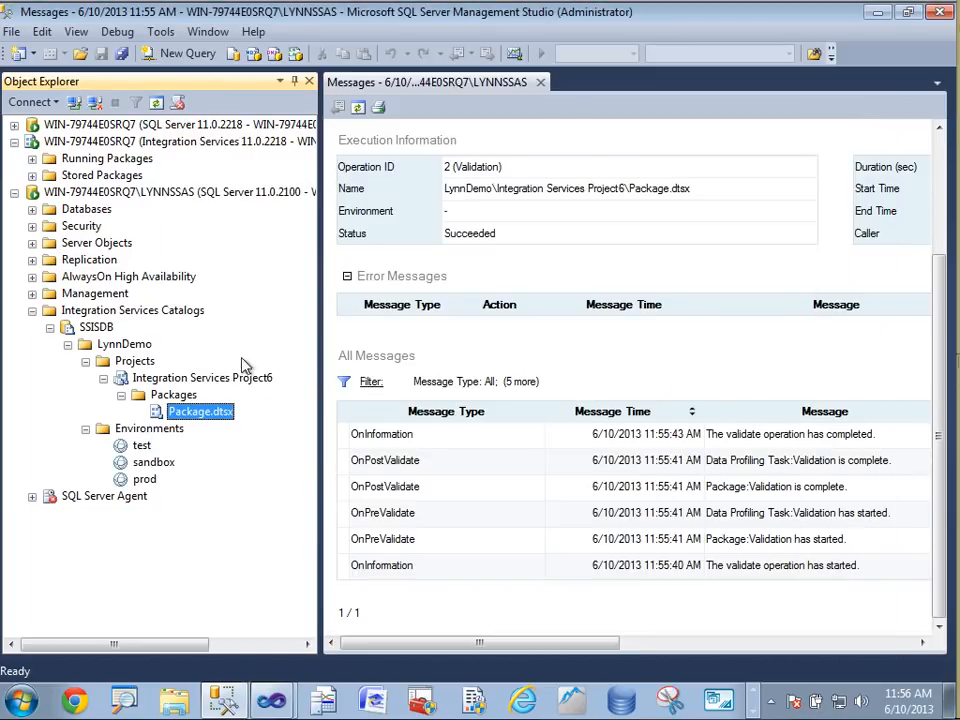
right_click(180, 410)
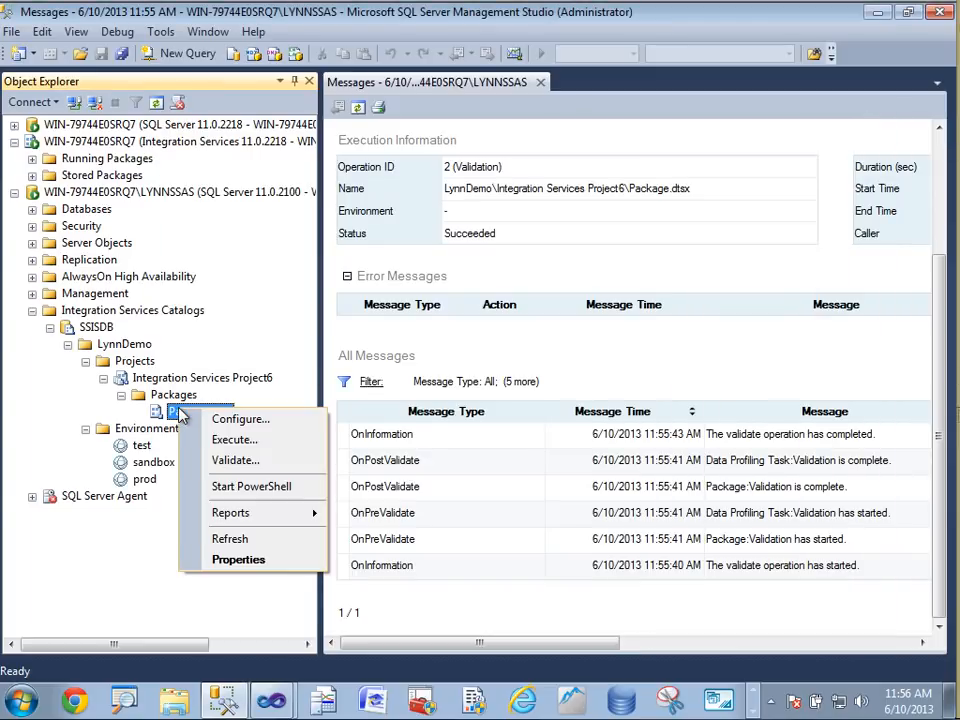
click(238, 419)
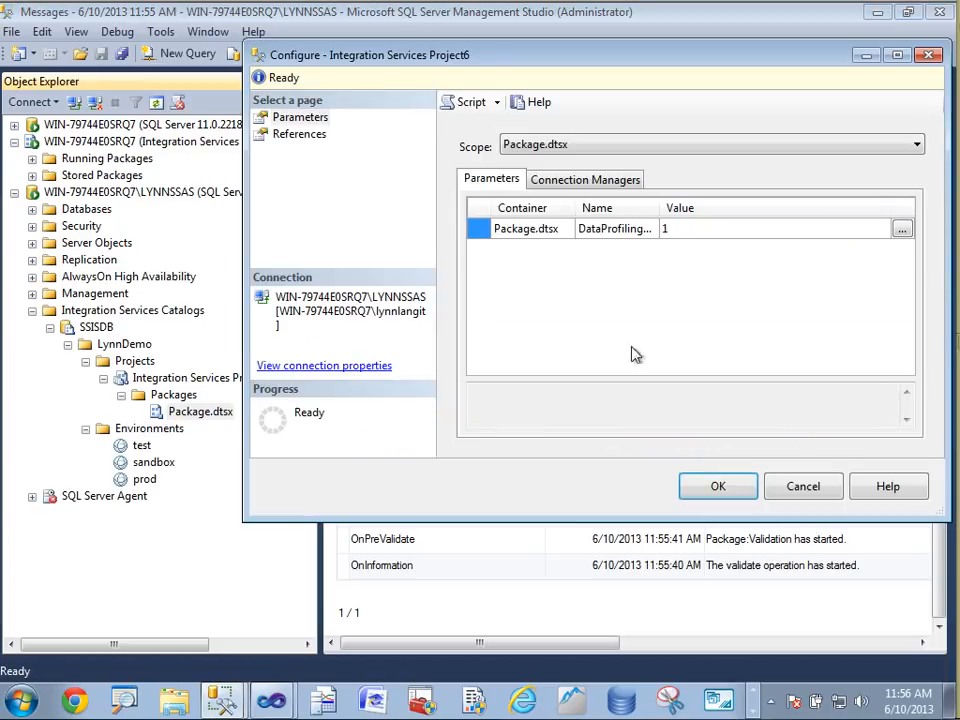
click(902, 229)
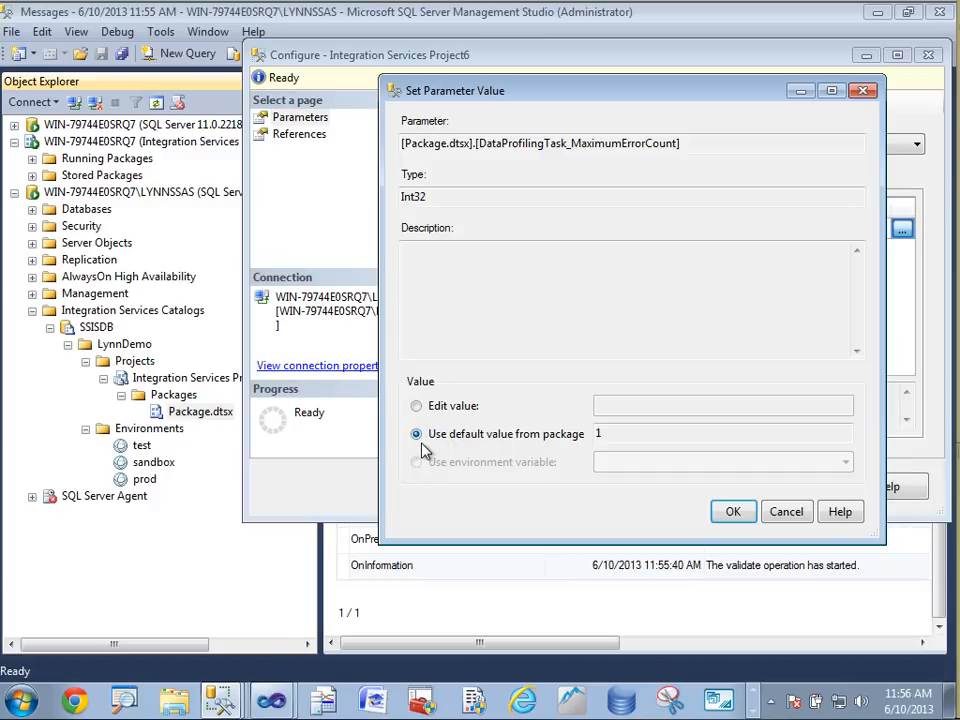
click(786, 511)
click(798, 487)
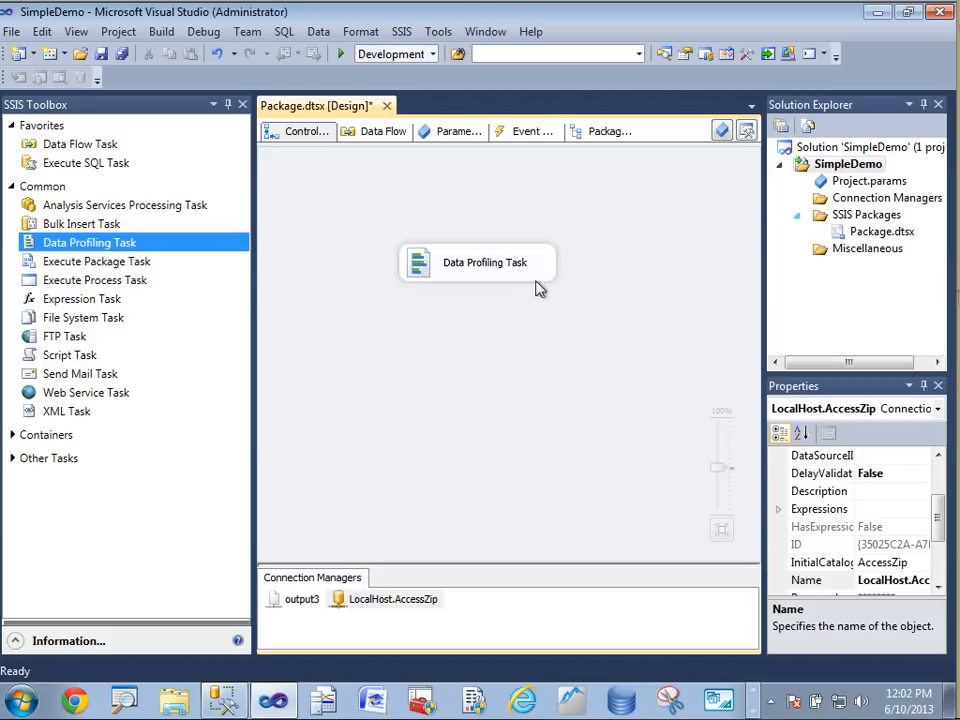
Switch to Visual Studio and rebuild the SimpleDemo project
click(843, 167)
right_click(843, 167)
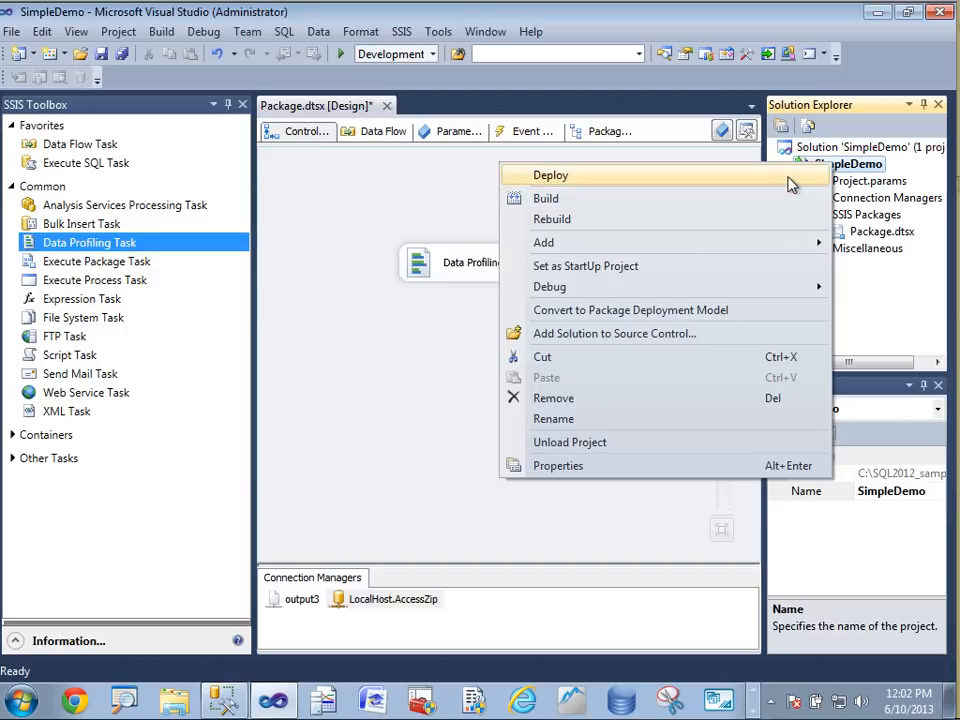
click(787, 226)
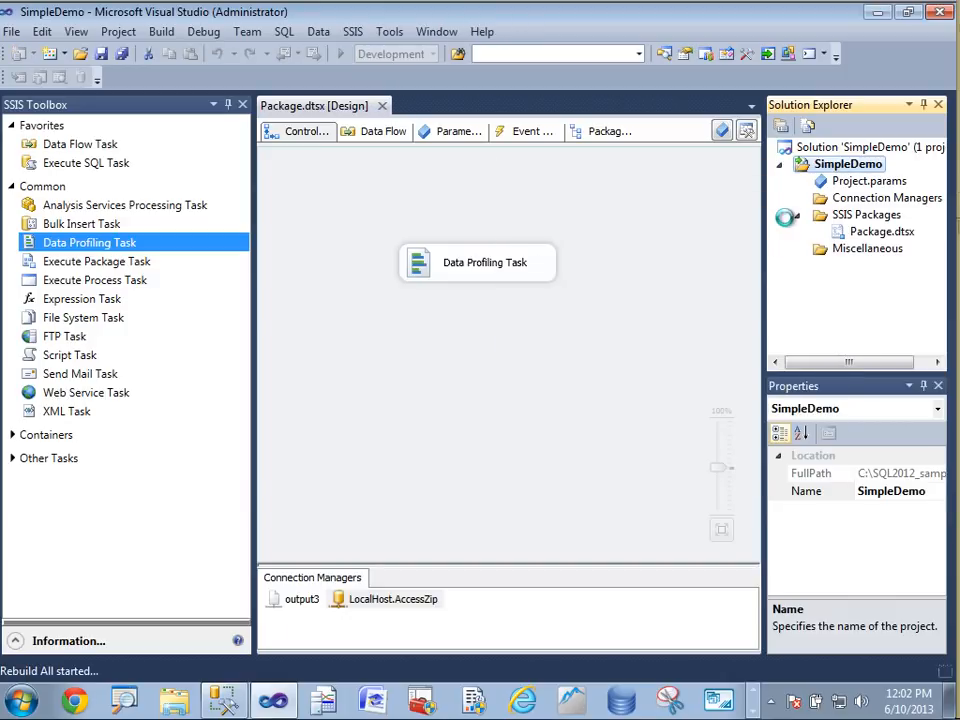
Convert the SimpleDemo project to the package deployment model and build it
right_click(829, 173)
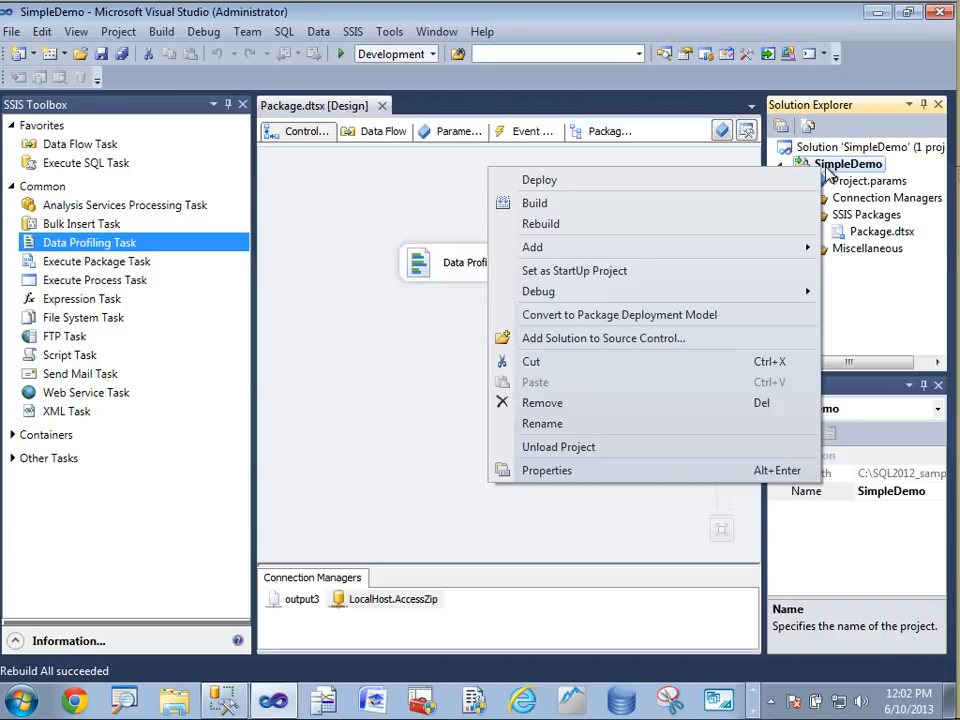
click(693, 316)
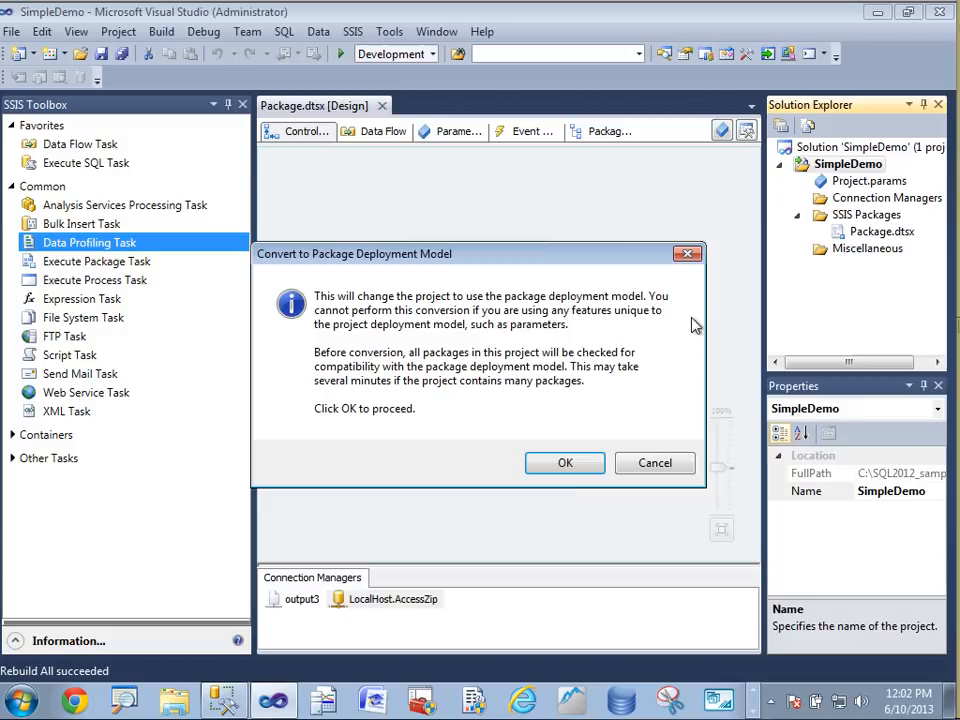
click(560, 466)
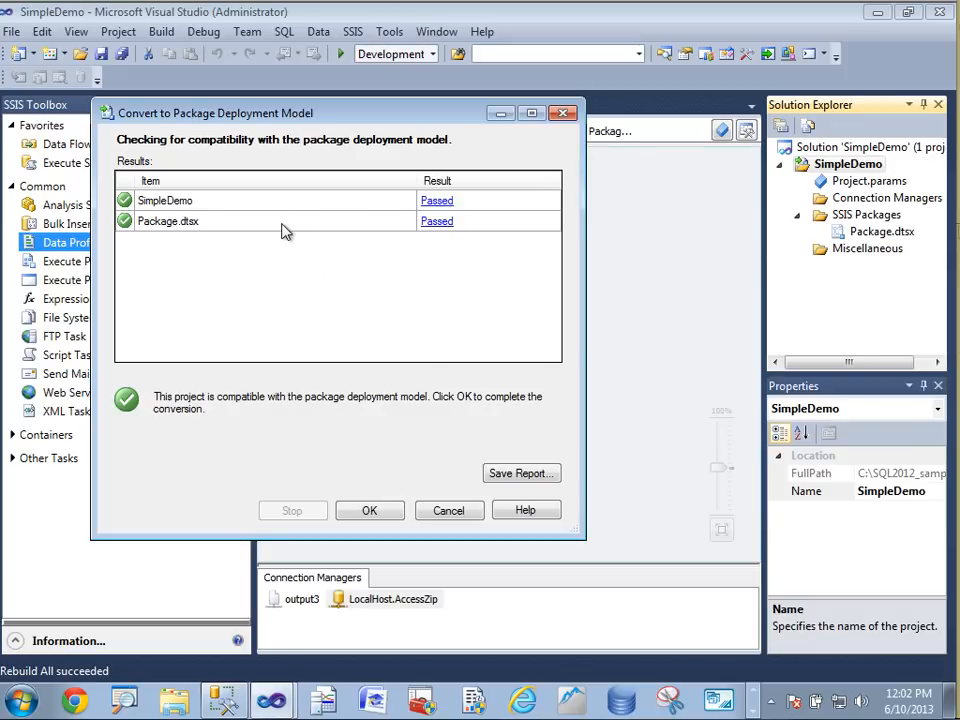
click(391, 511)
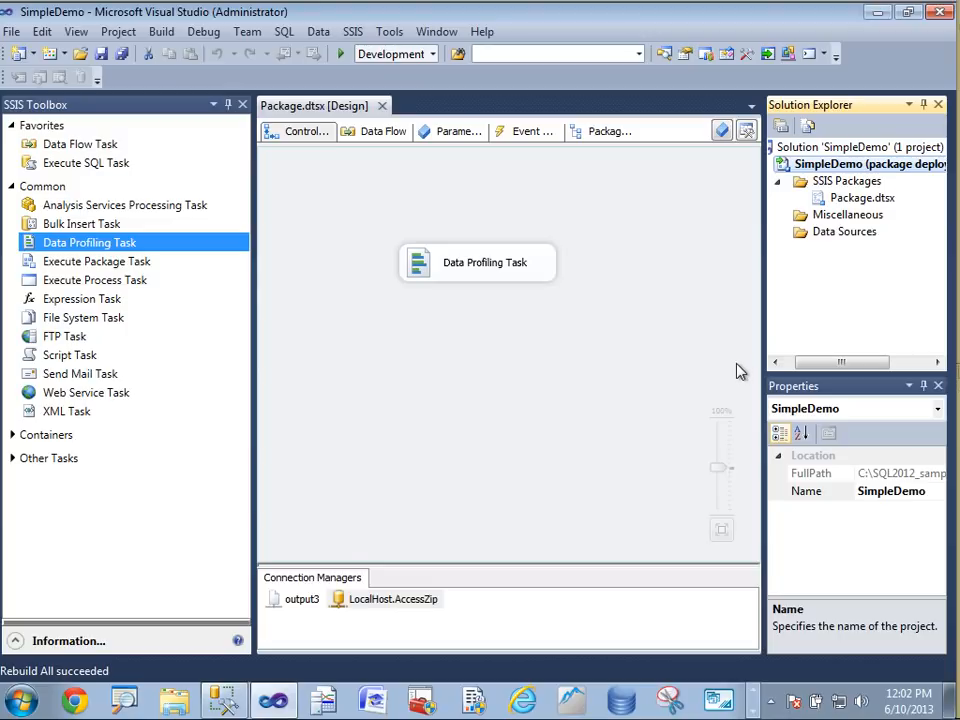
right_click(824, 170)
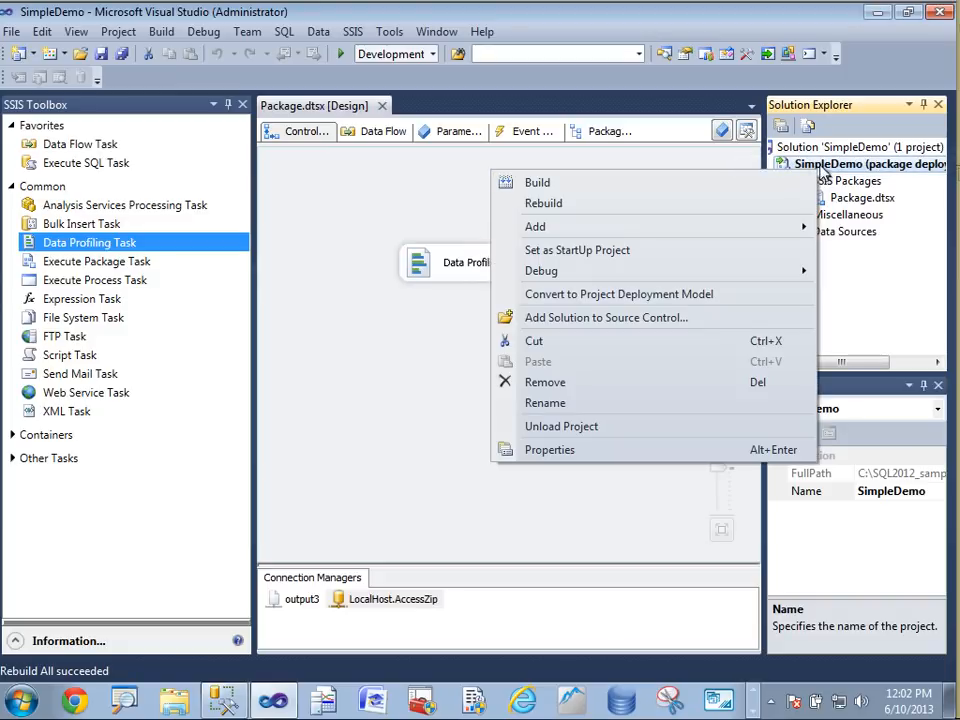
click(768, 184)
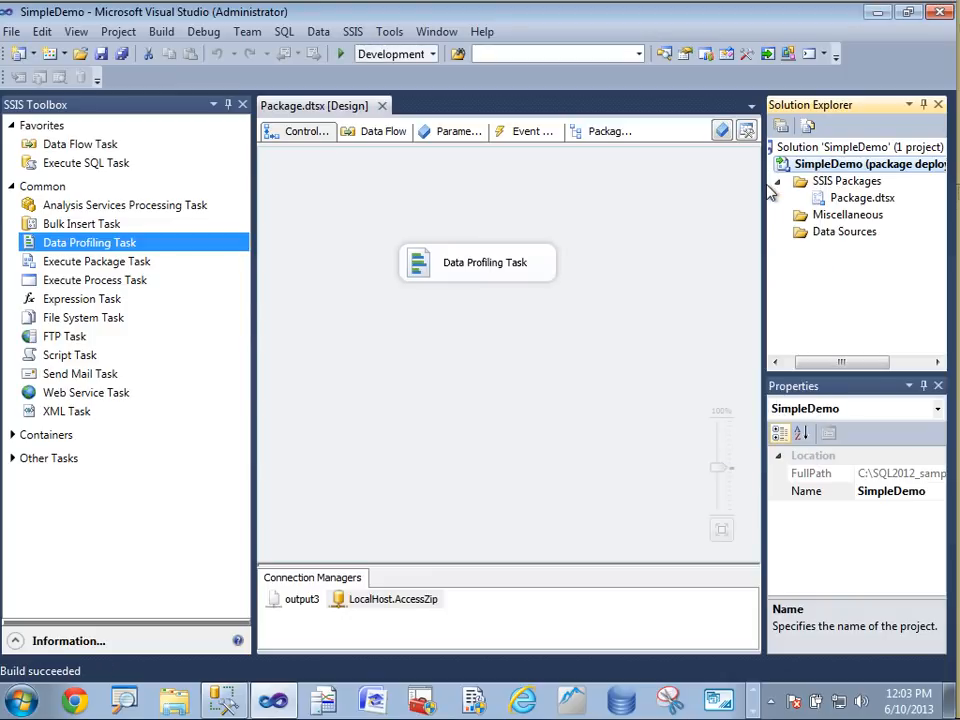
Convert the SimpleDemo project back to the project deployment model, stepping through the conversion wizard with the default settings
right_click(840, 165)
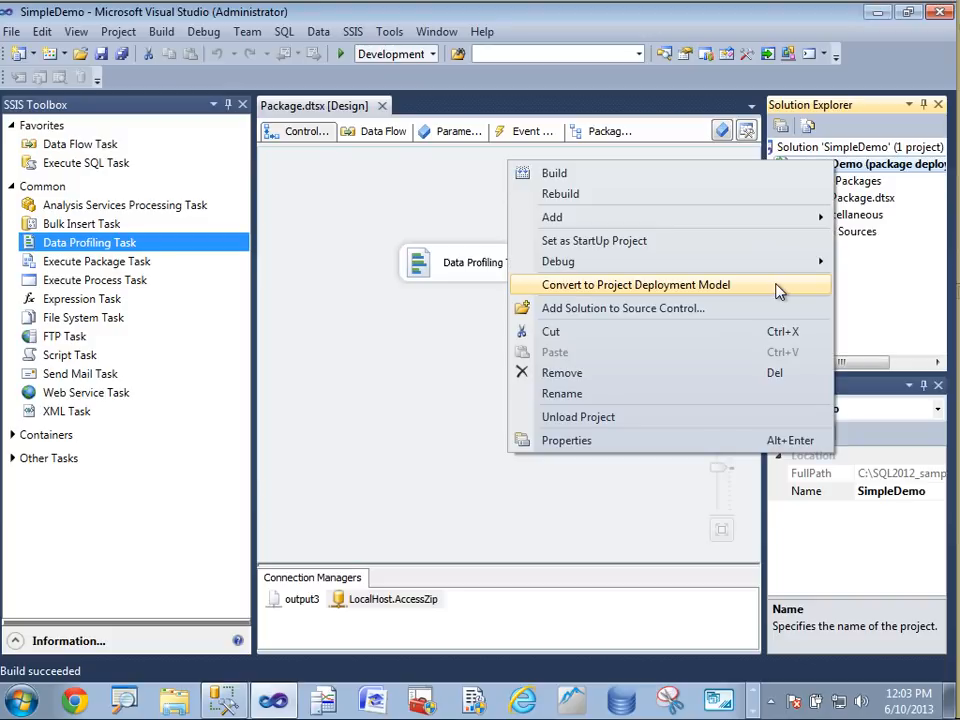
click(778, 287)
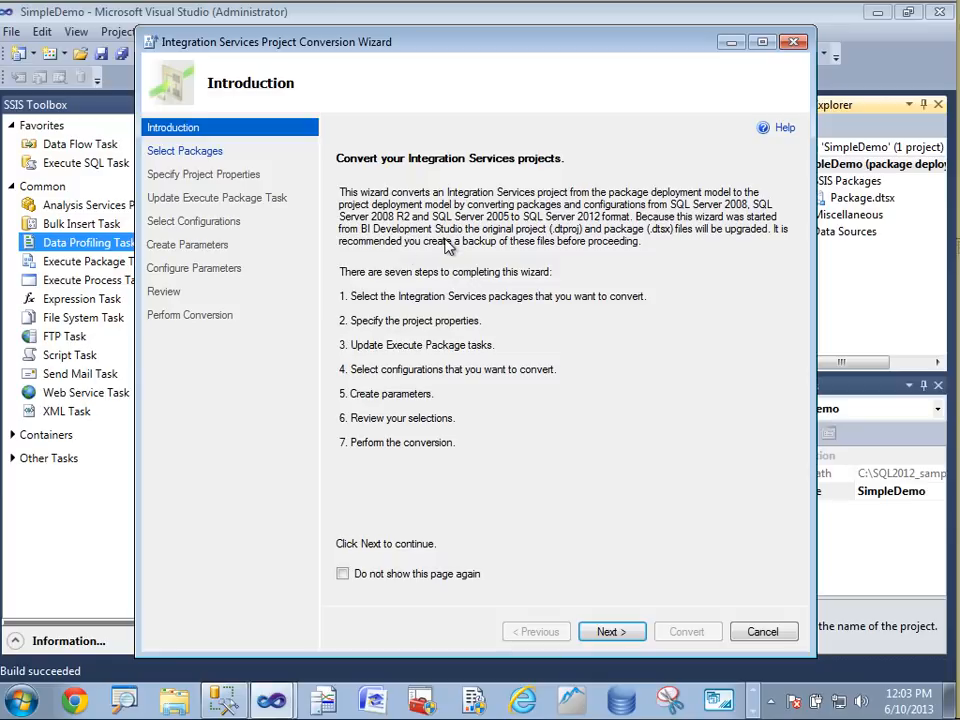
click(611, 632)
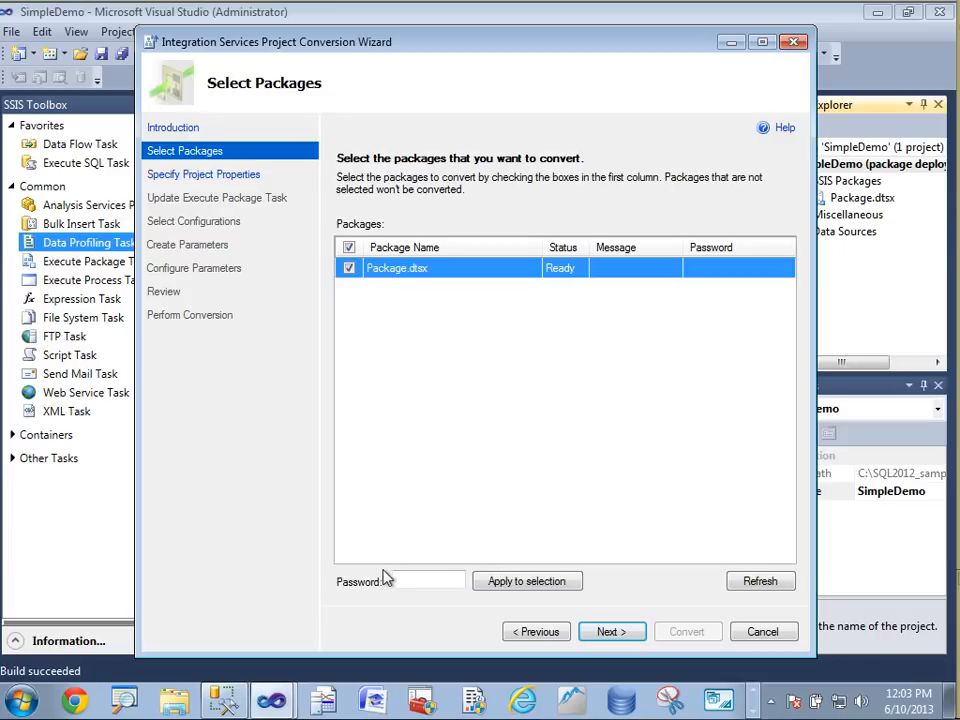
click(611, 637)
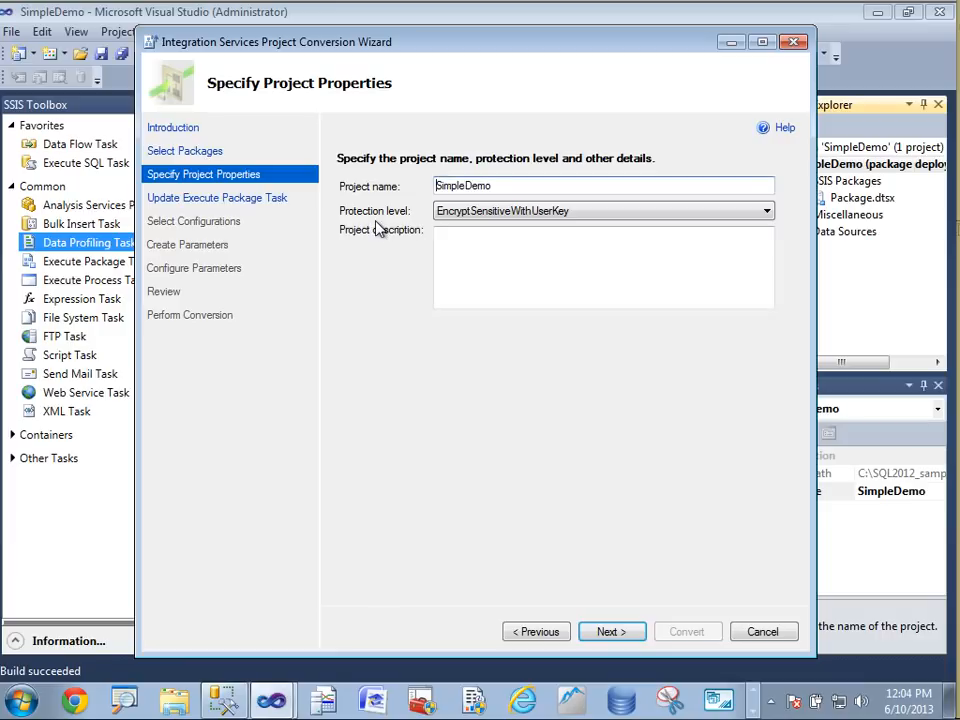
click(619, 636)
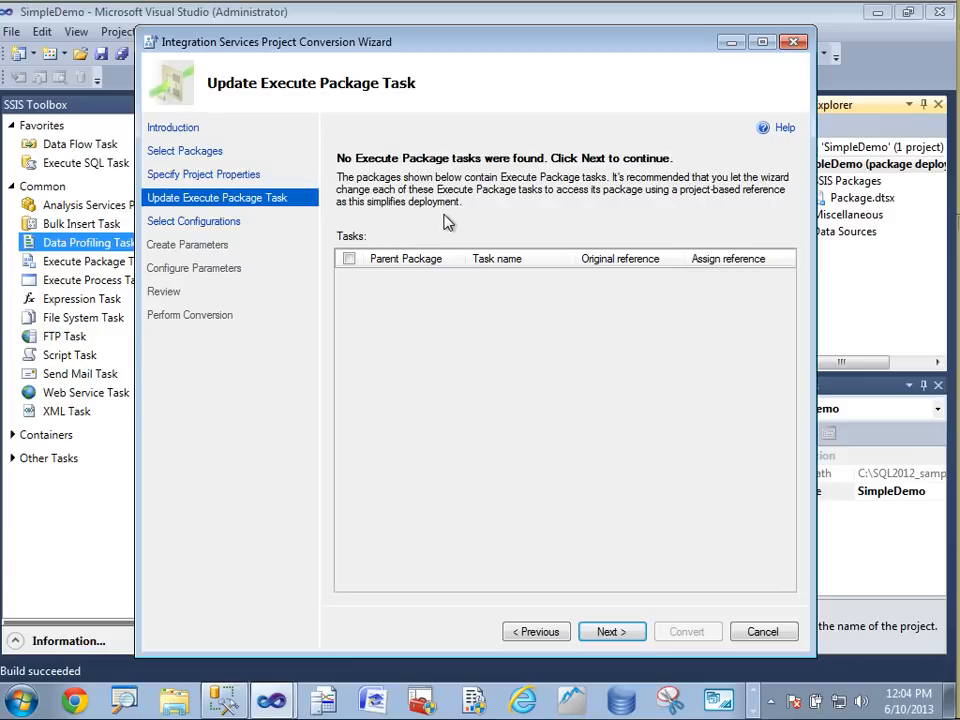
click(613, 632)
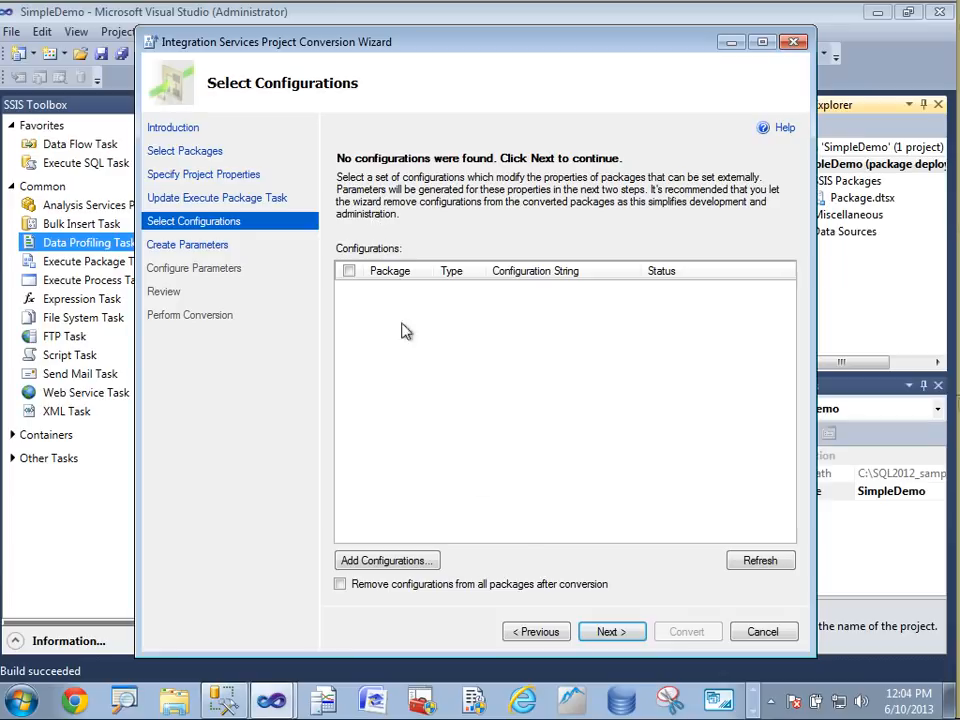
click(608, 635)
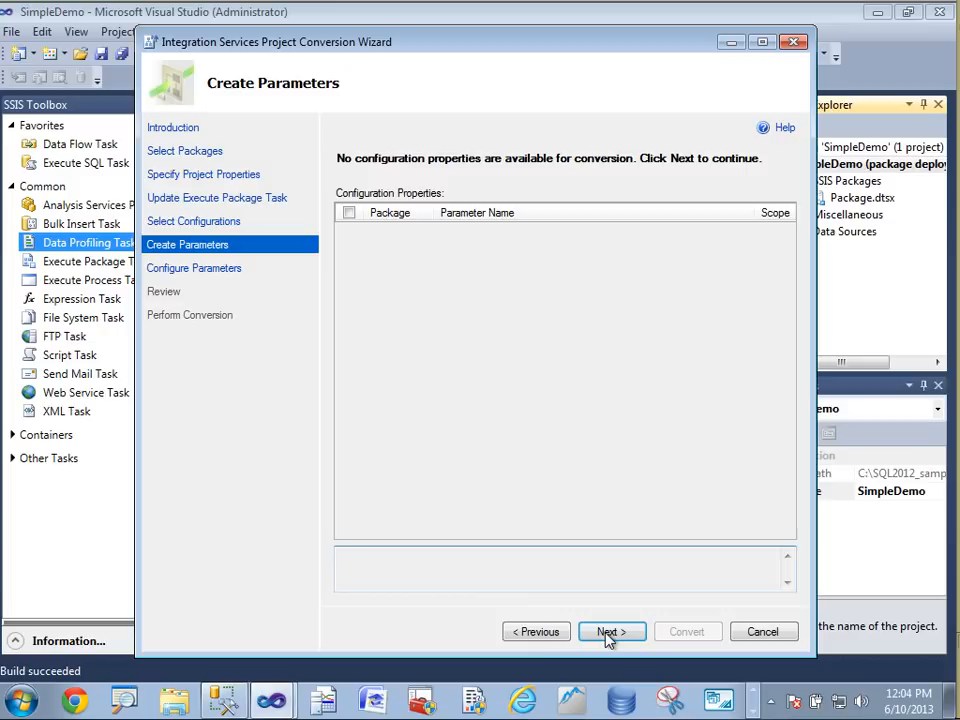
click(607, 632)
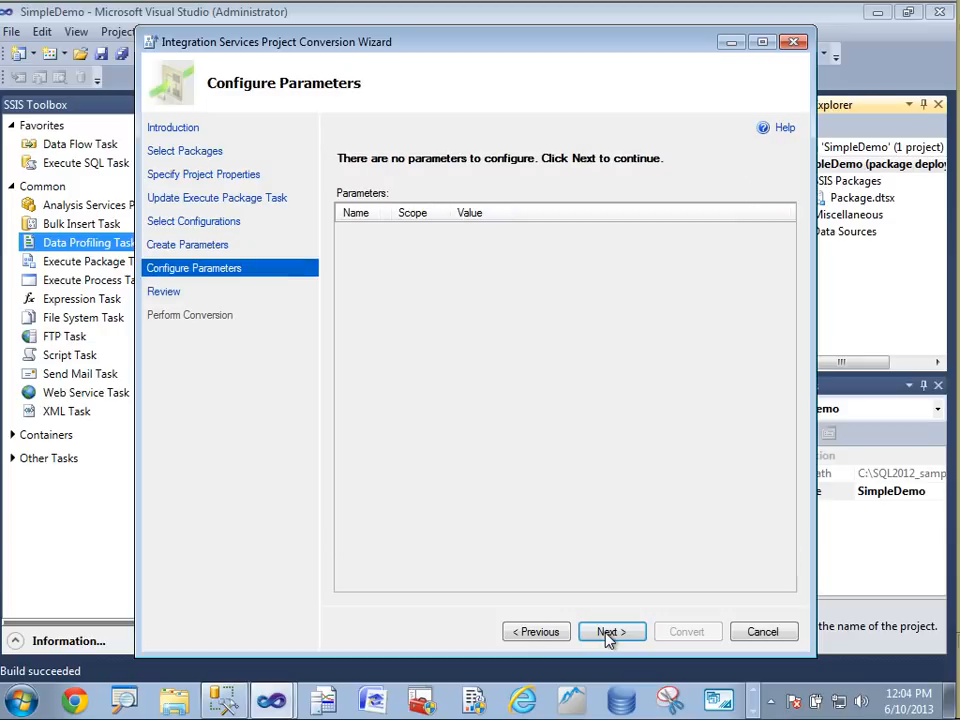
click(607, 634)
click(694, 634)
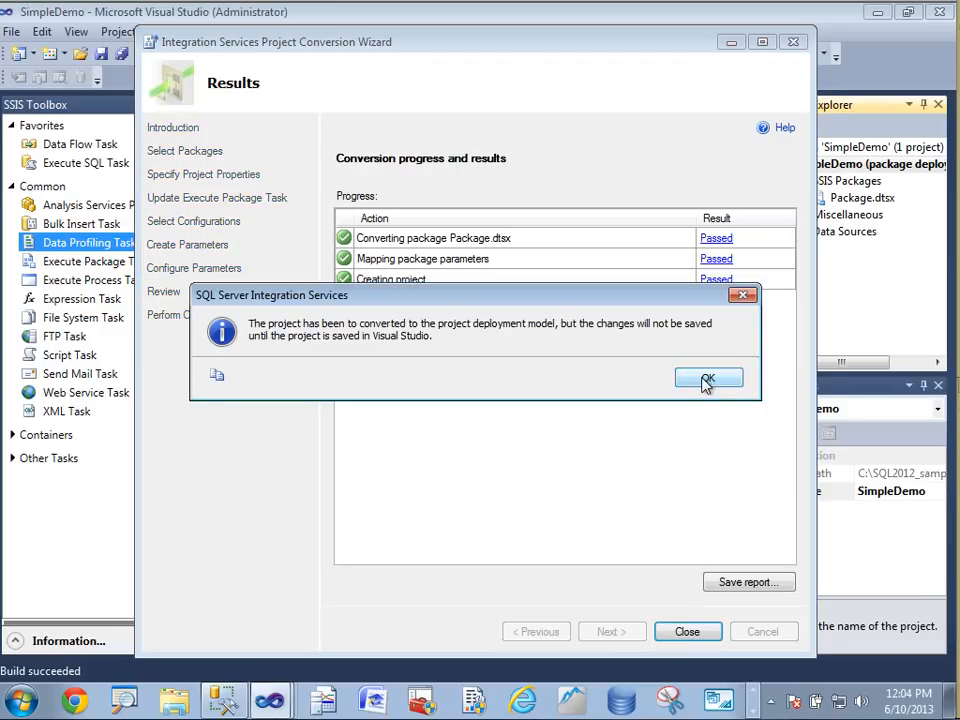
click(707, 384)
click(707, 634)
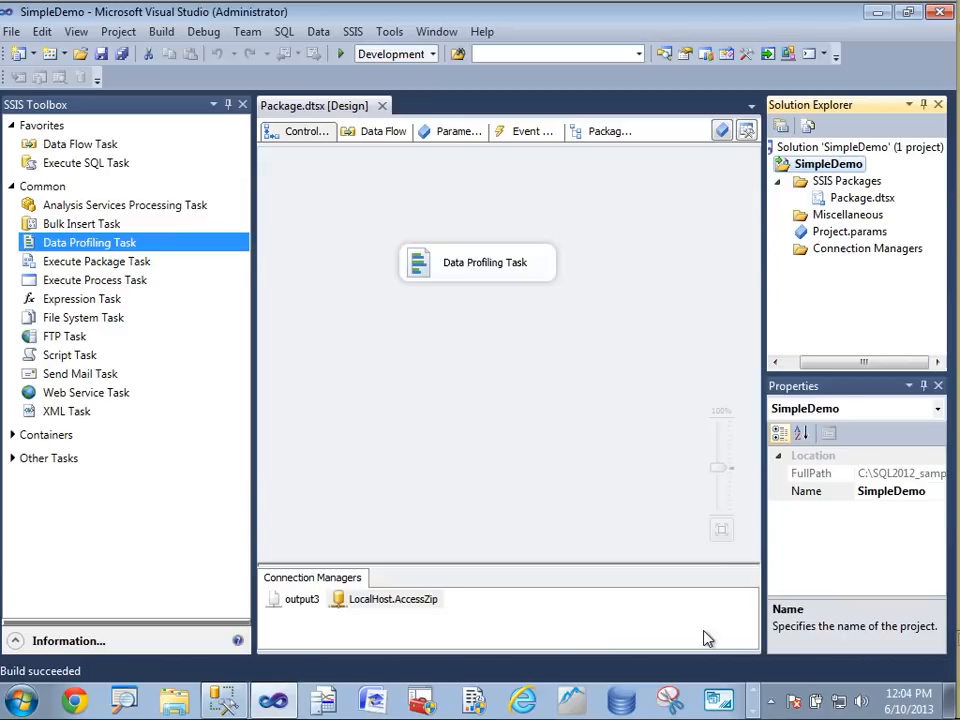
Deploy the SimpleDemo project to the LYNNSSAS server instance at the path /SSISDB/LynnDemo/SimpleDemo
right_click(832, 166)
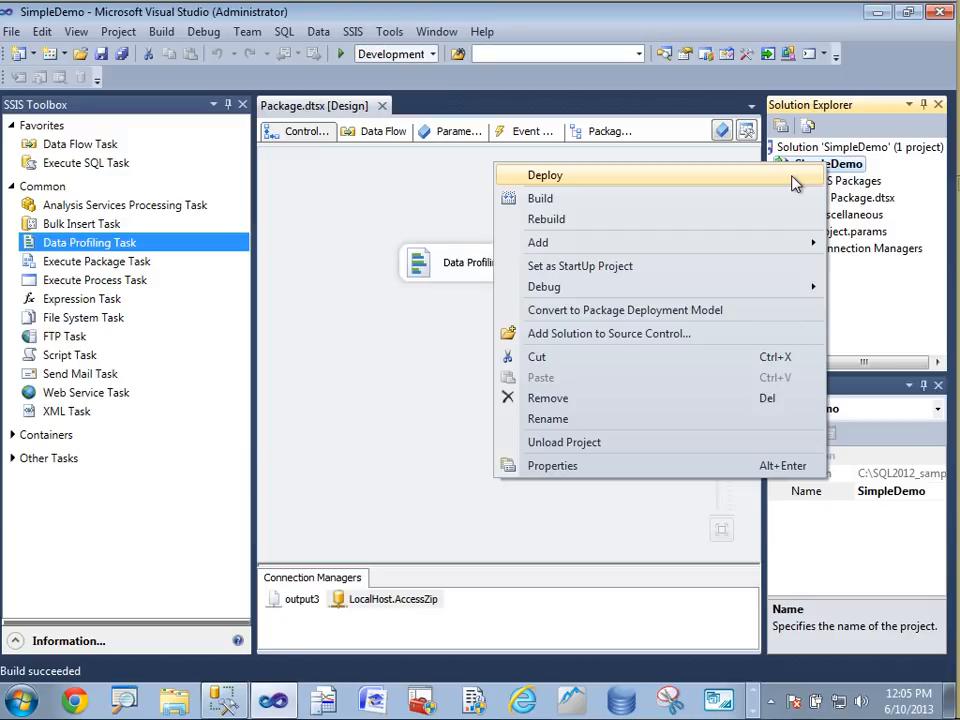
click(795, 183)
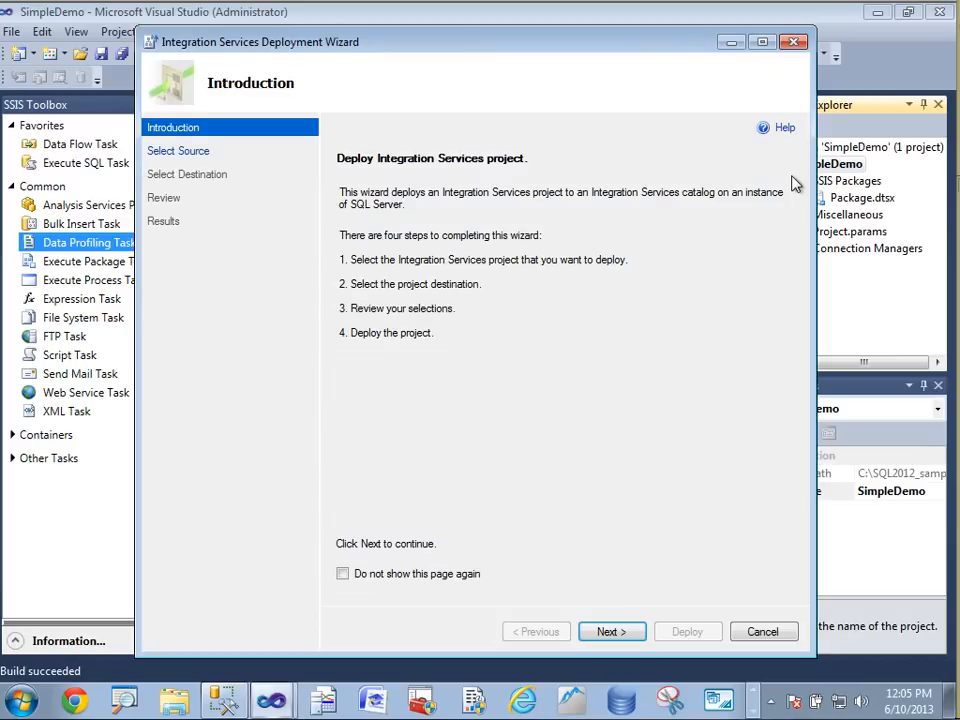
click(608, 632)
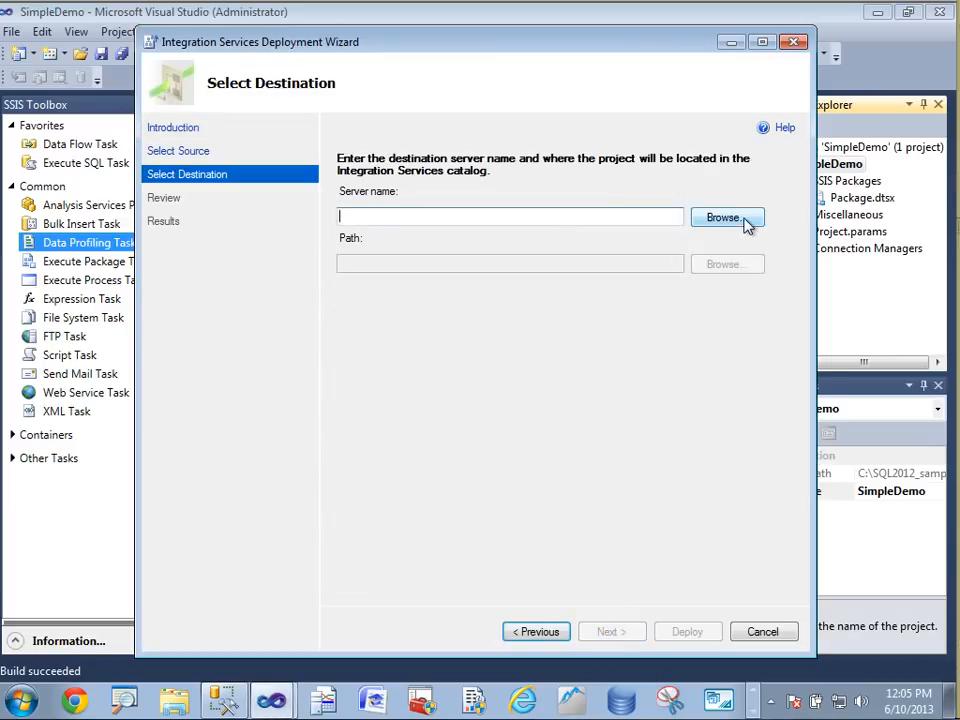
click(746, 222)
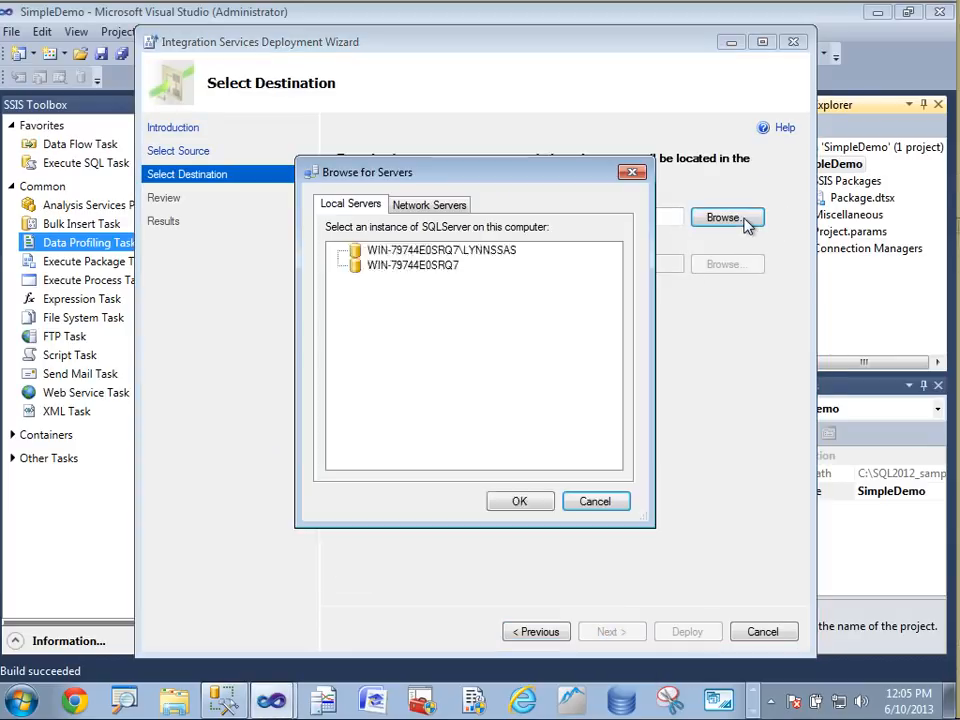
click(439, 251)
click(519, 501)
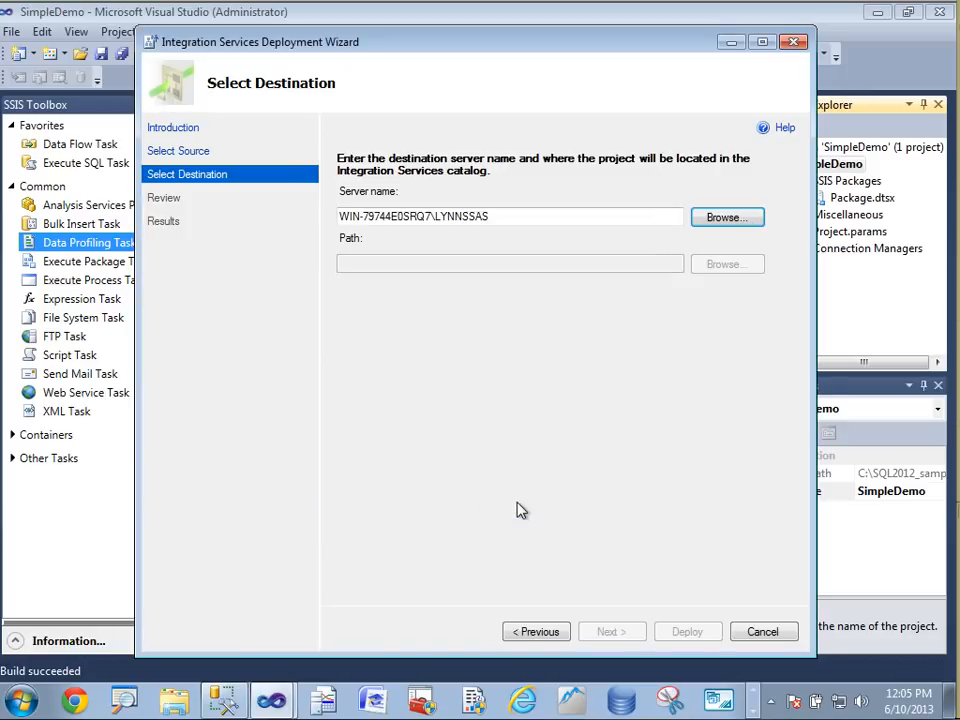
click(712, 265)
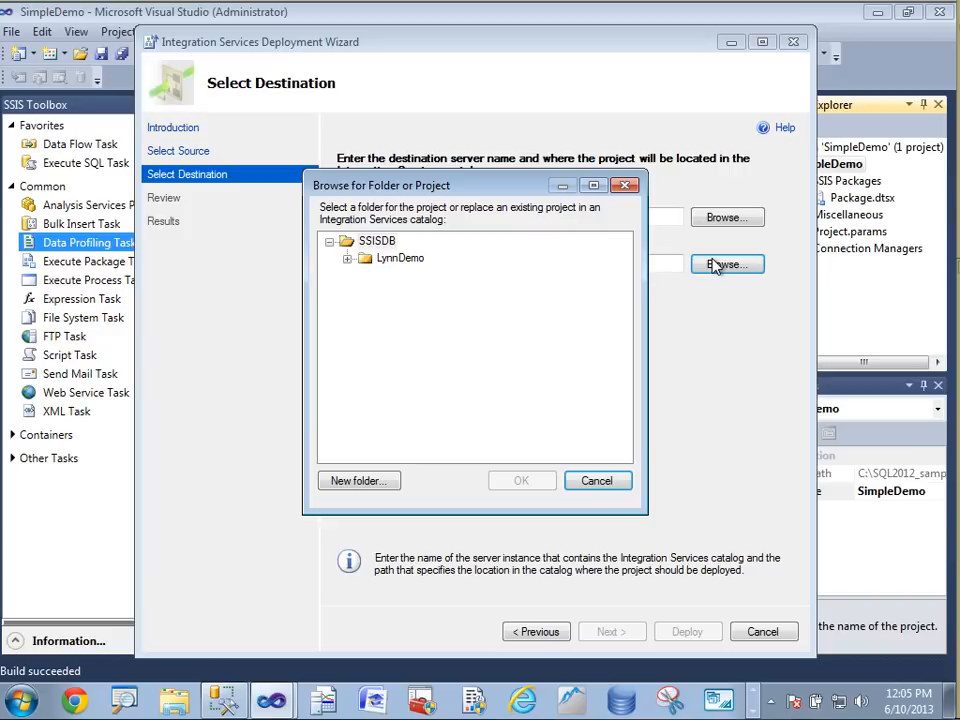
click(392, 260)
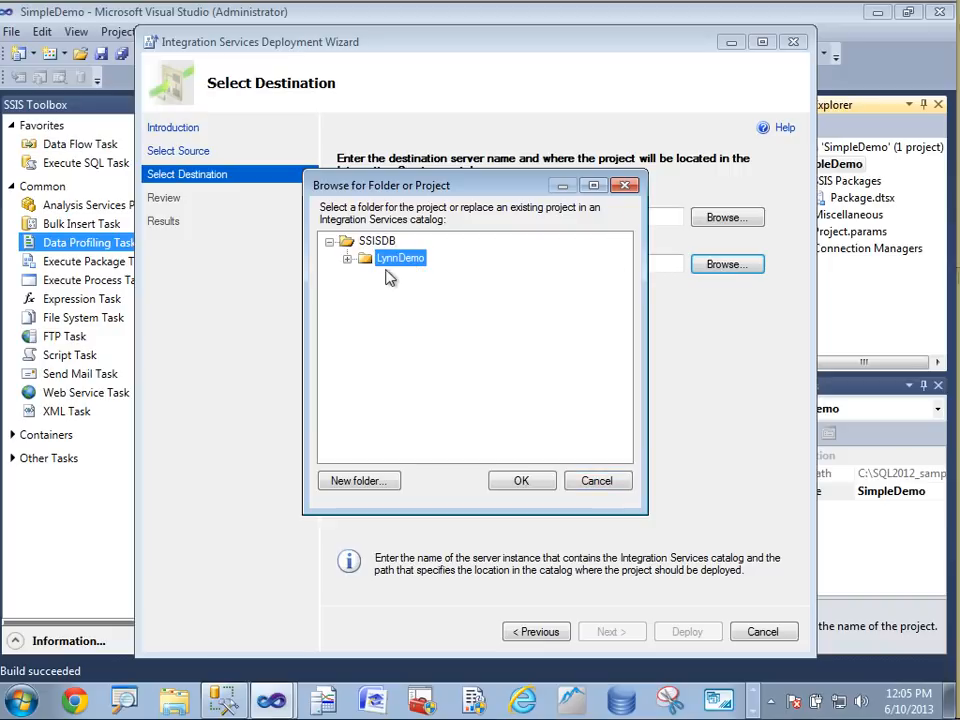
click(523, 486)
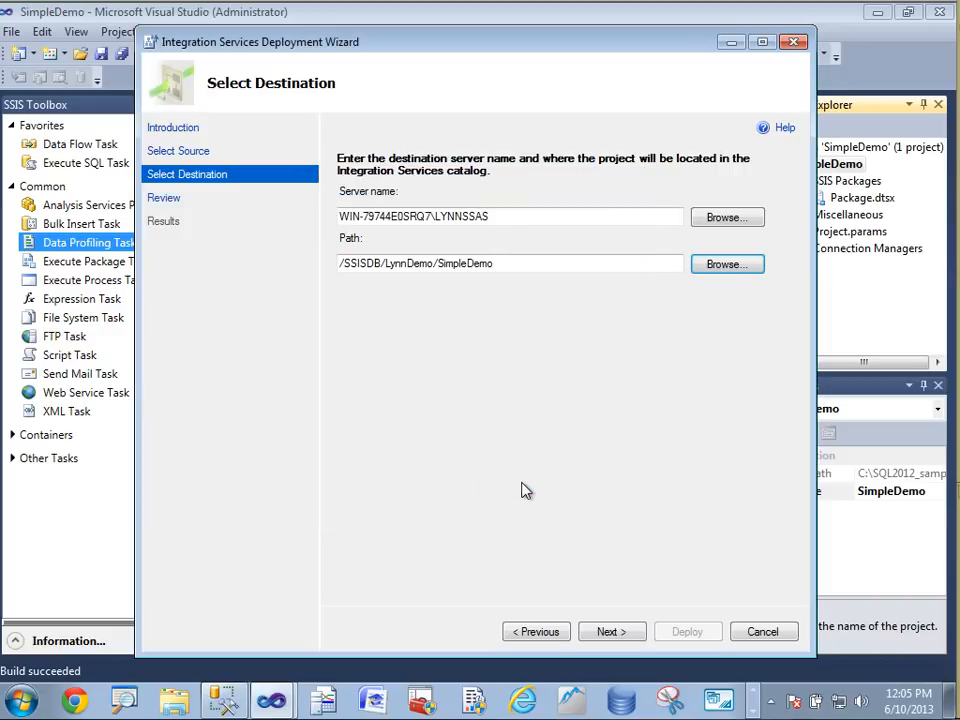
click(616, 637)
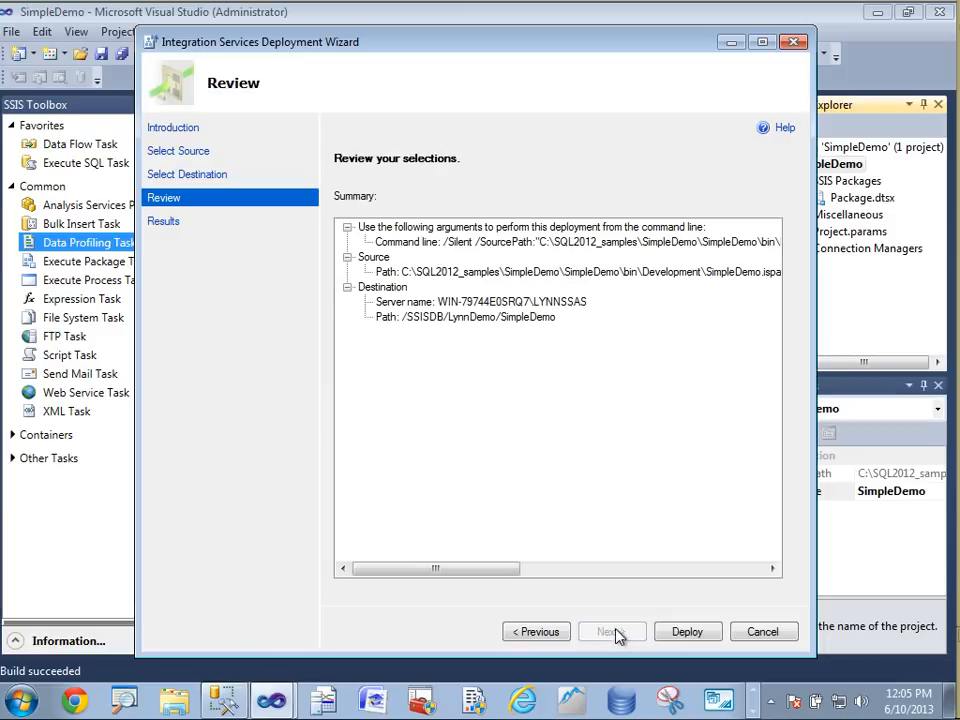
click(690, 636)
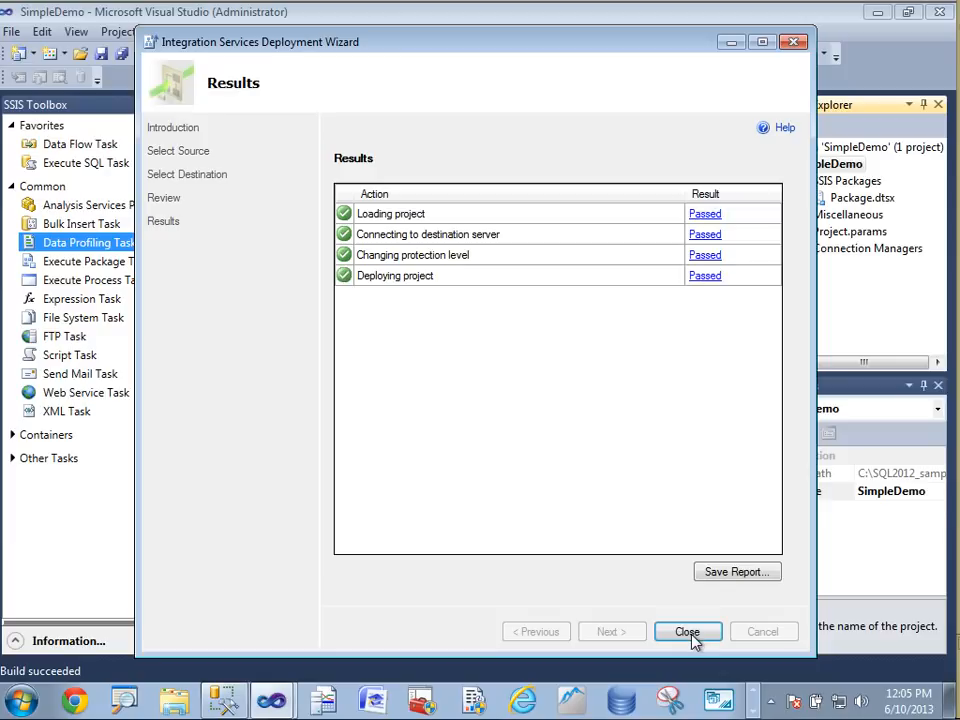
Switch to Management Studio, refresh the LYNNSSAS server and expand the SSISDB catalog to view the deployed SimpleDemo package
click(222, 700)
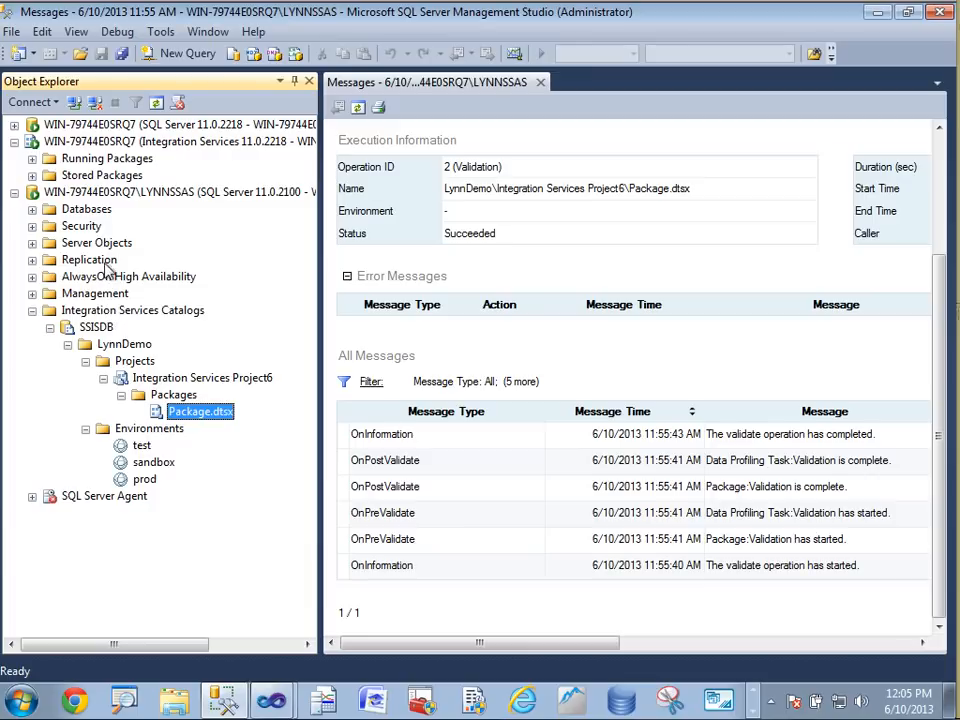
click(105, 192)
click(156, 103)
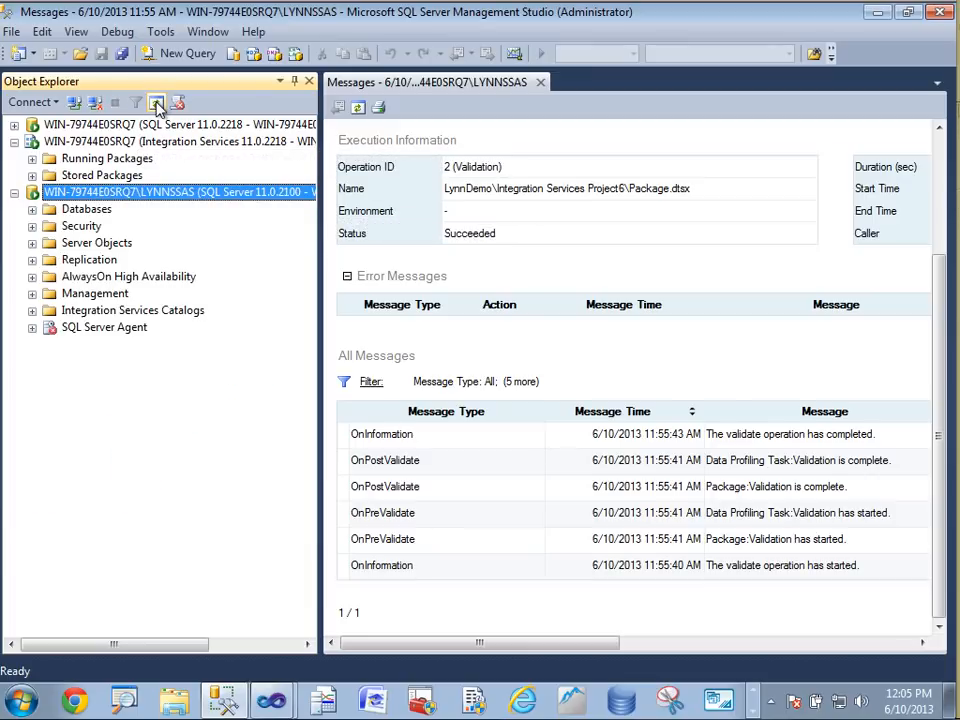
click(32, 310)
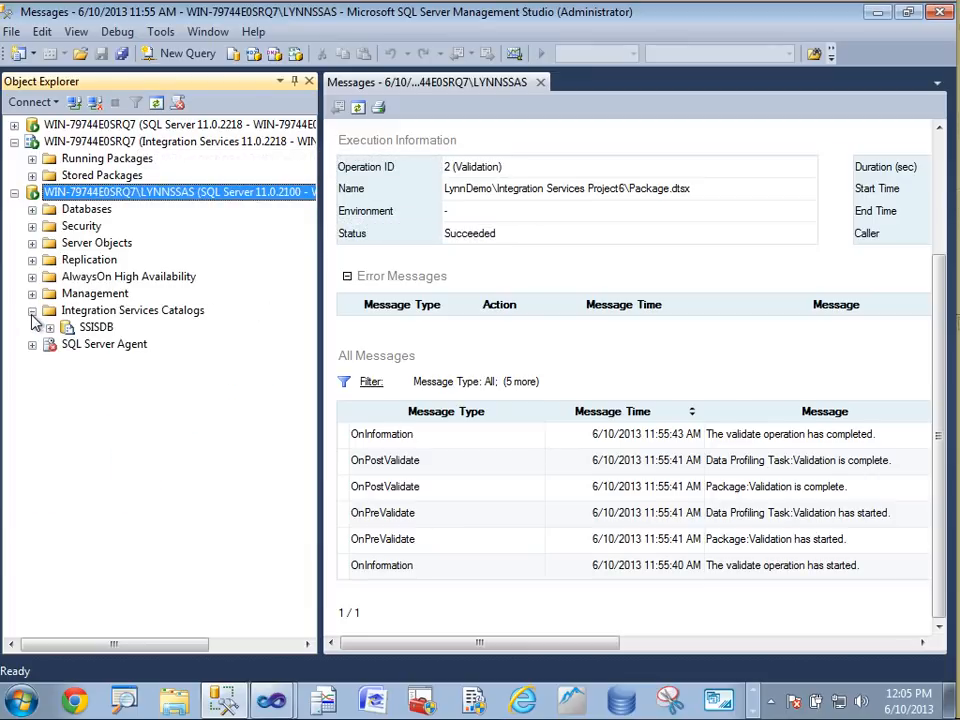
click(48, 327)
click(67, 344)
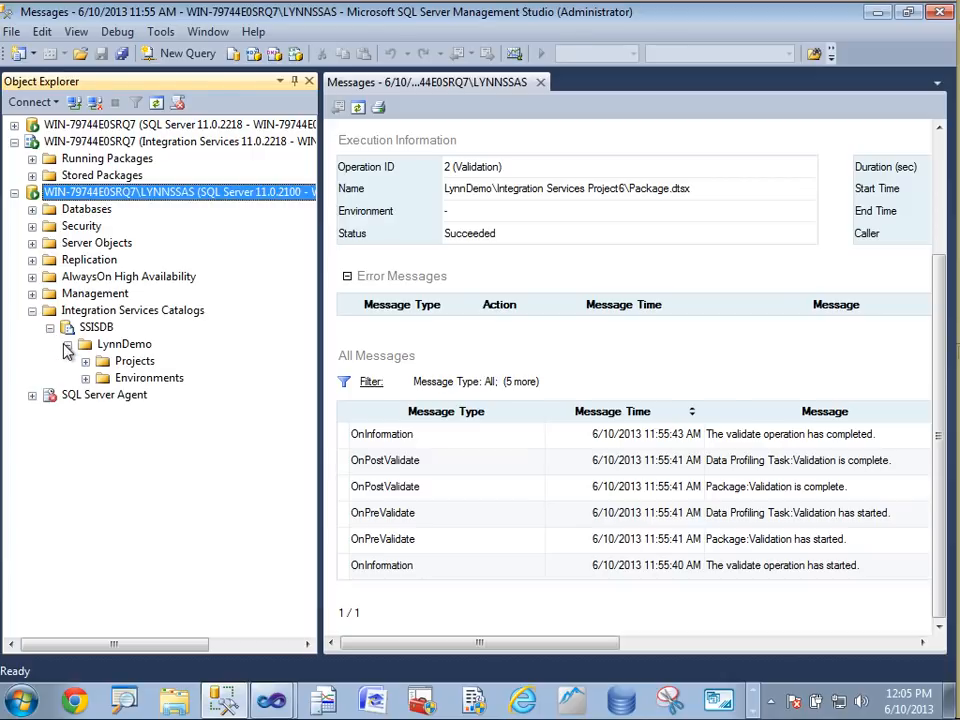
click(87, 378)
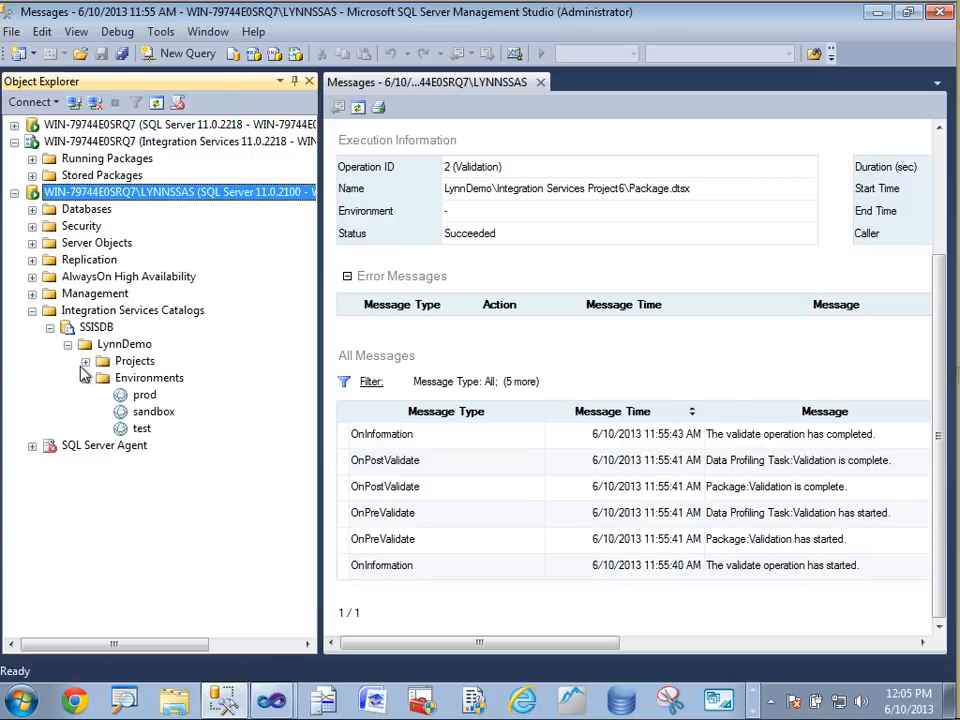
click(85, 362)
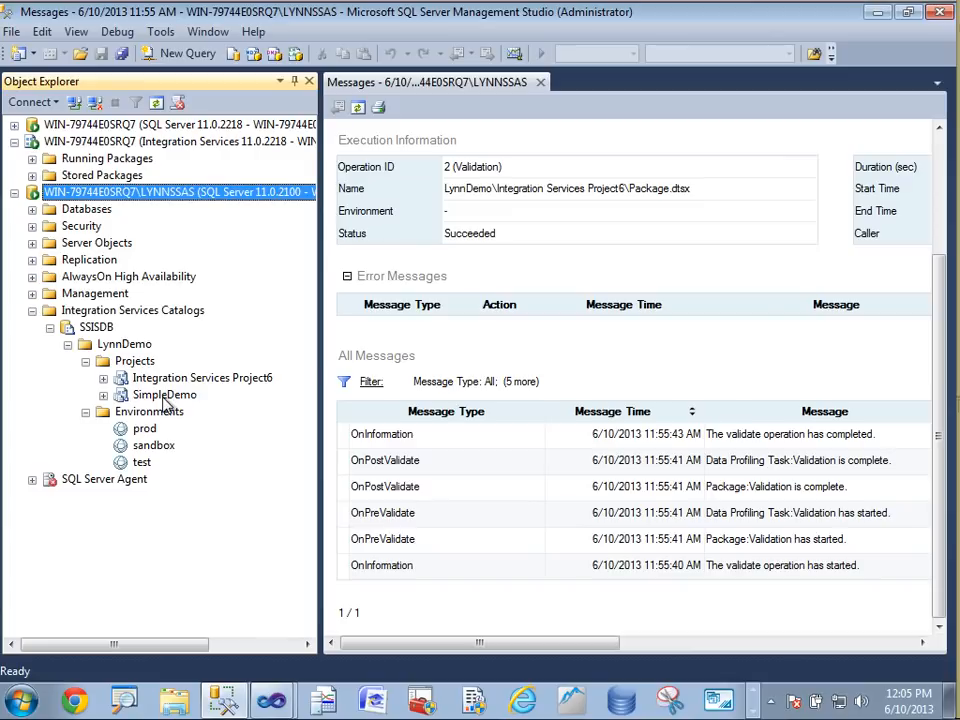
click(104, 379)
click(104, 412)
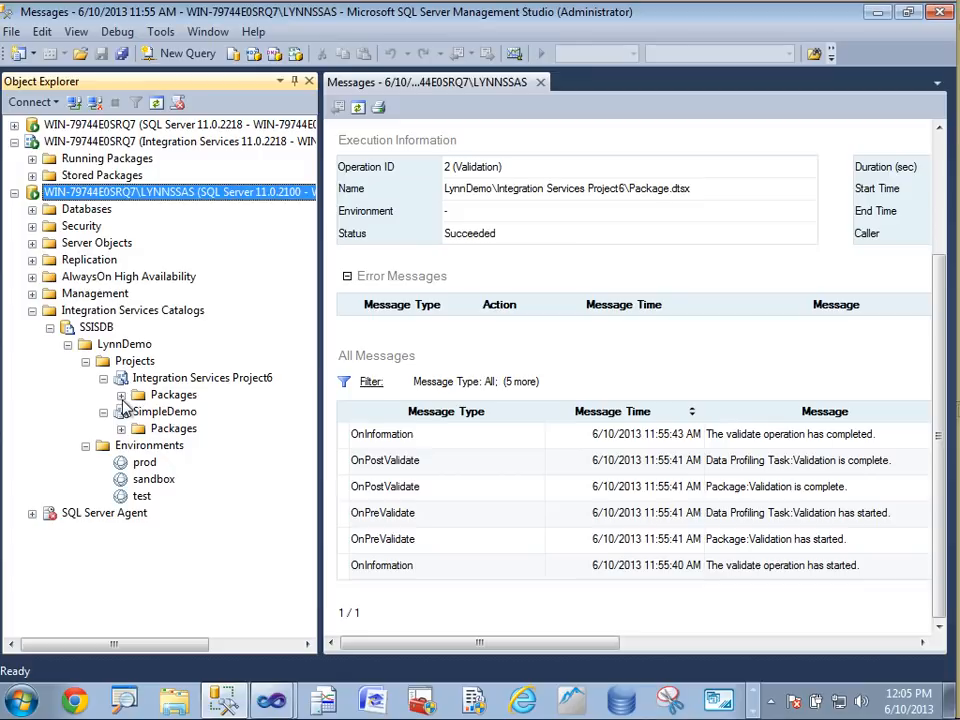
click(121, 446)
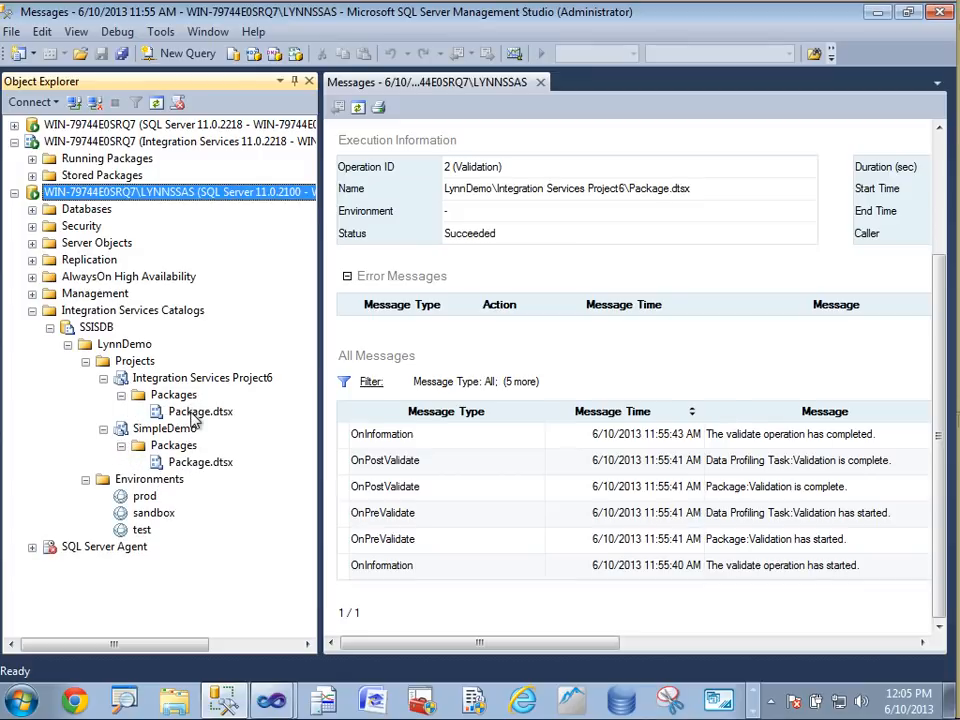
click(188, 412)
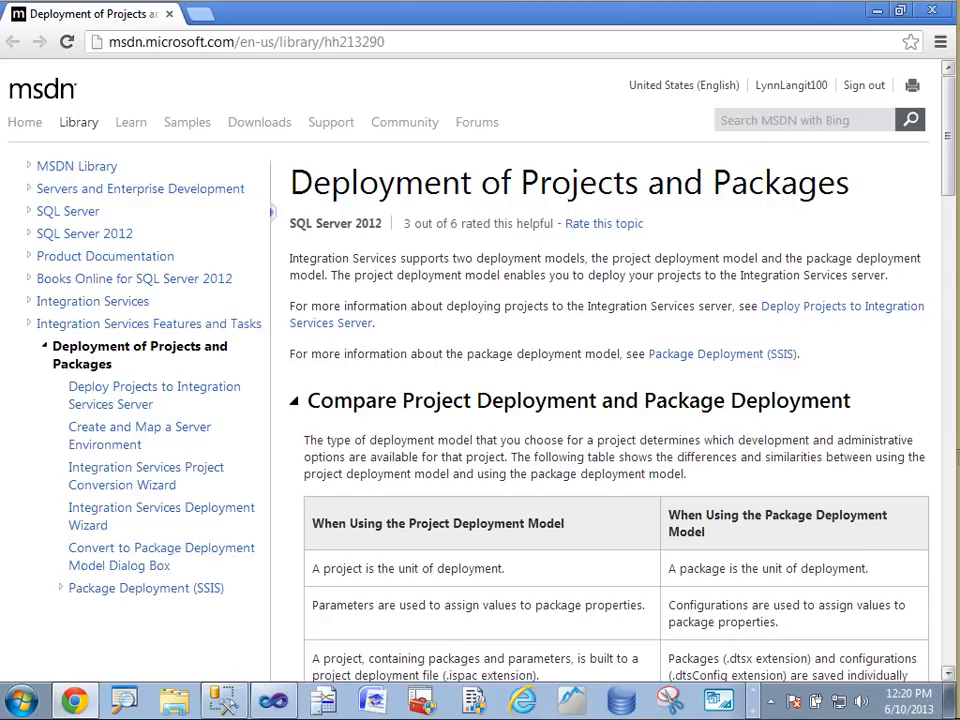
Scroll through the MSDN article comparing the project and package deployment models
scroll(836, 478, down, 2)
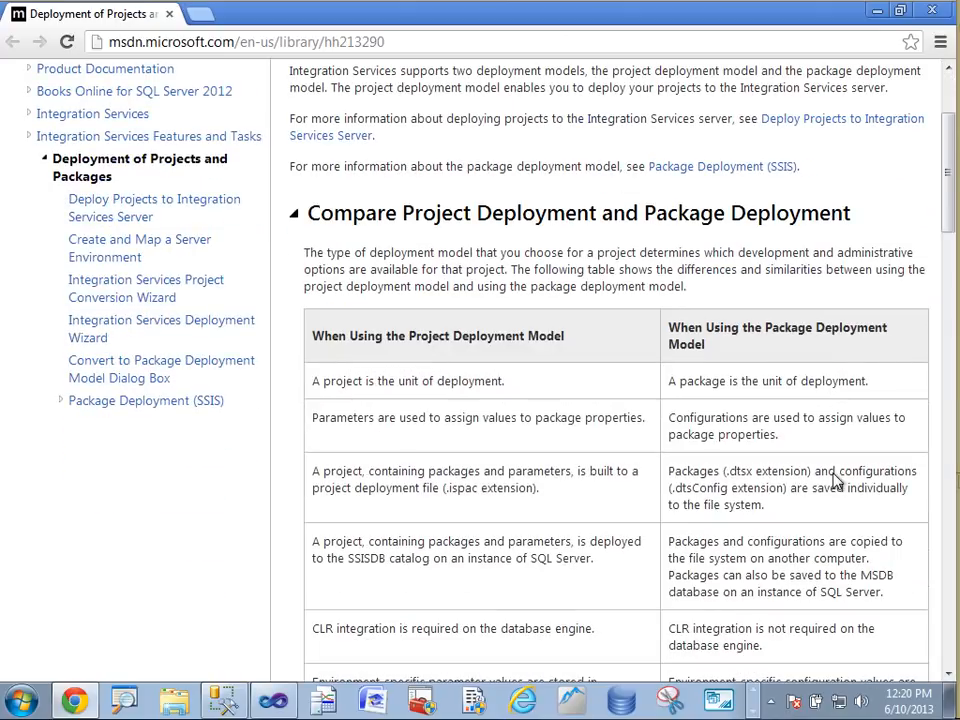
scroll(615, 370, down, 1)
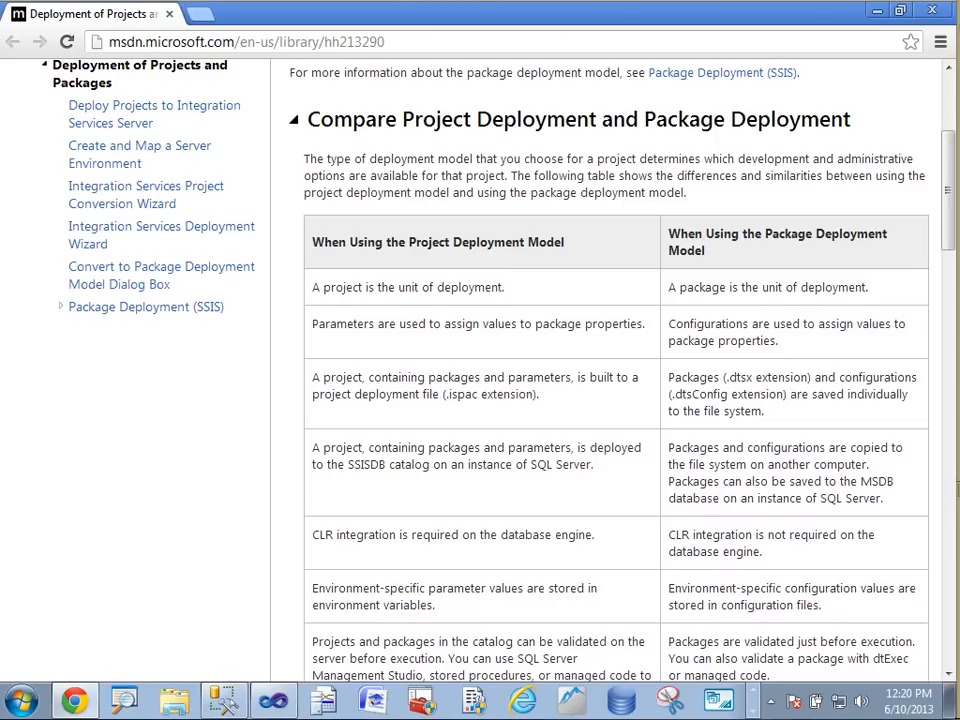
scroll(615, 370, down, 1)
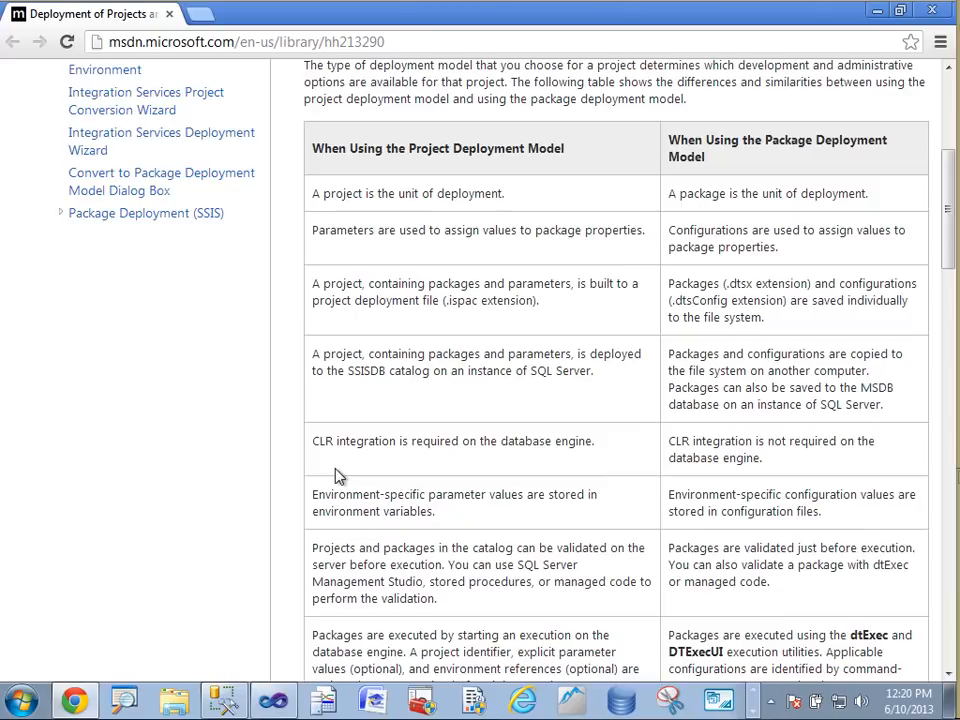
scroll(521, 446, down, 3)
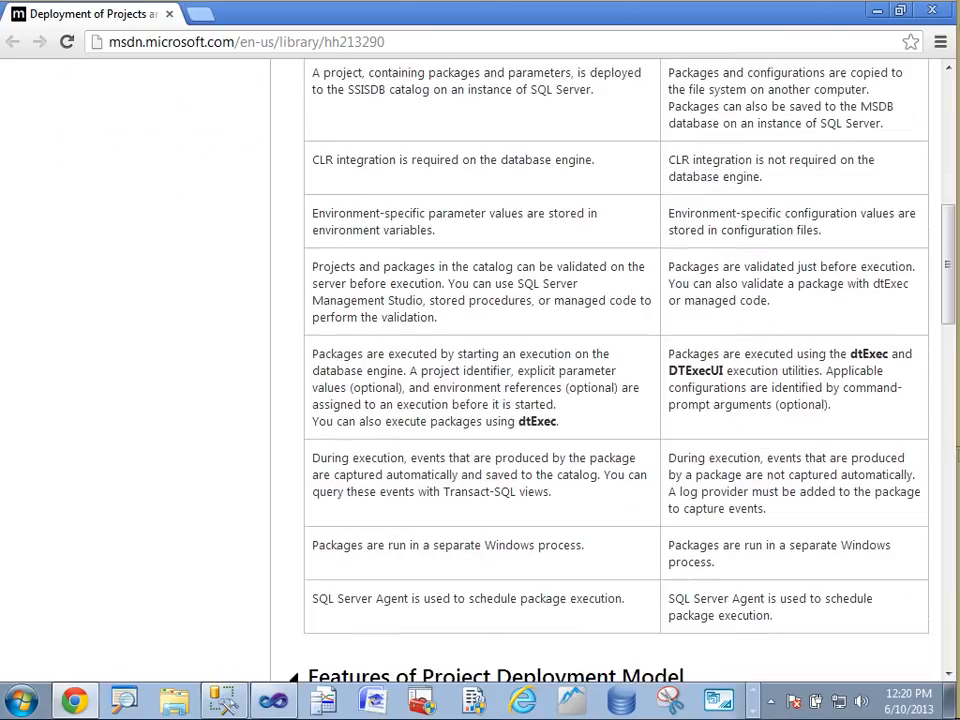
scroll(523, 452, down, 6)
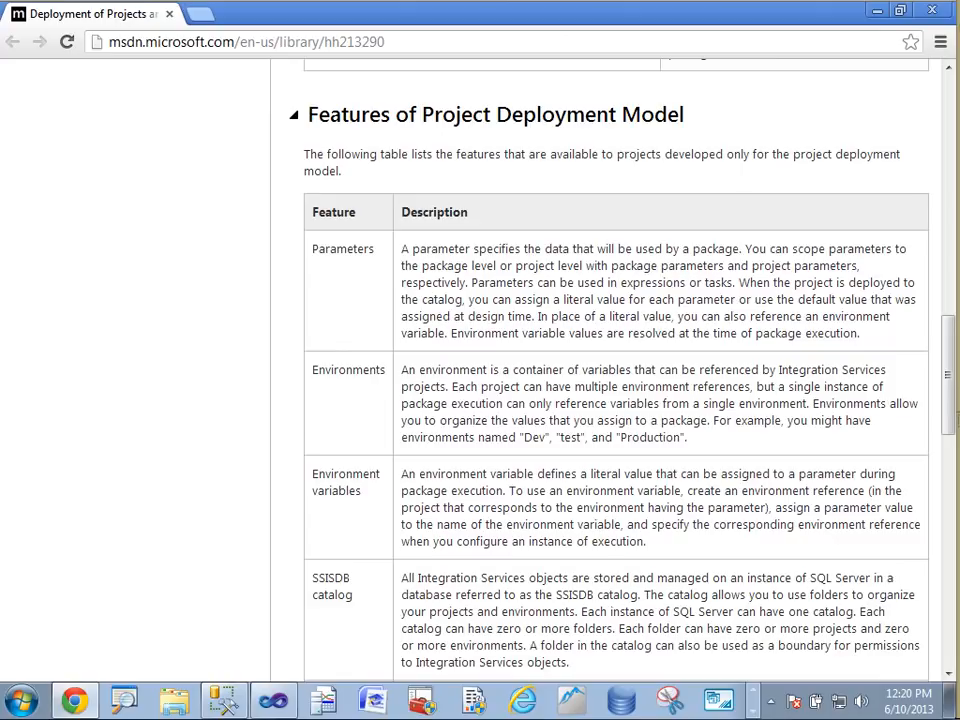
mouse_move(77, 704)
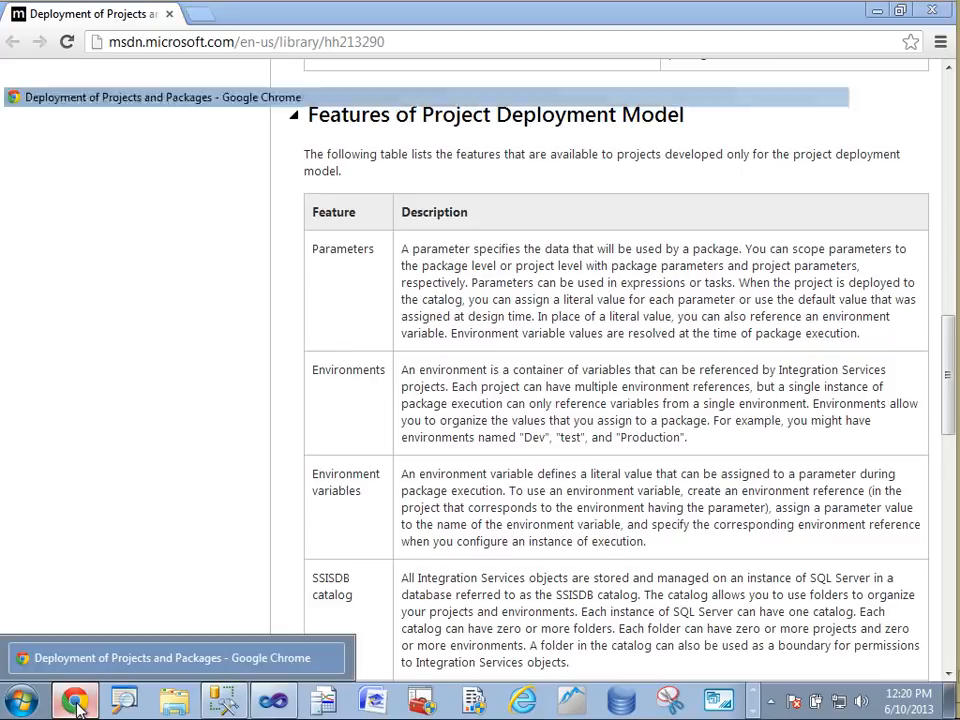